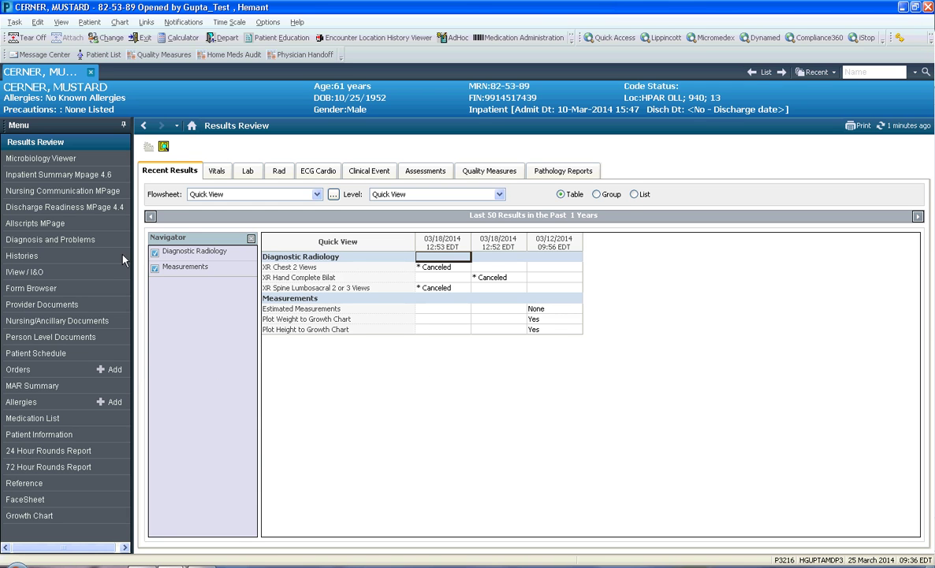
Open the Add Order window from the patient's Orders and view the Favorites folders, returning to the home order folders.
{"action": "left_click", "coordinate": [31, 370]}
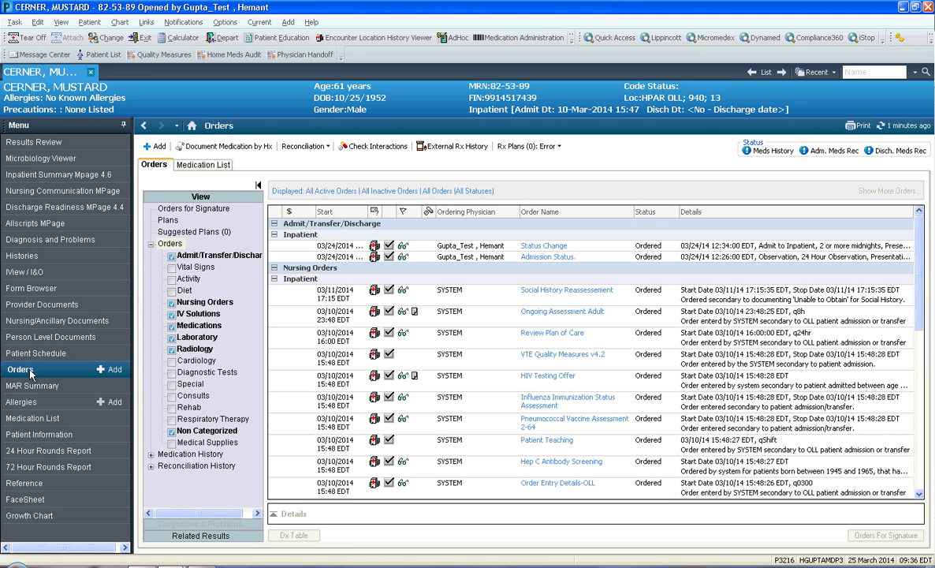
{"action": "left_click", "coordinate": [156, 147]}
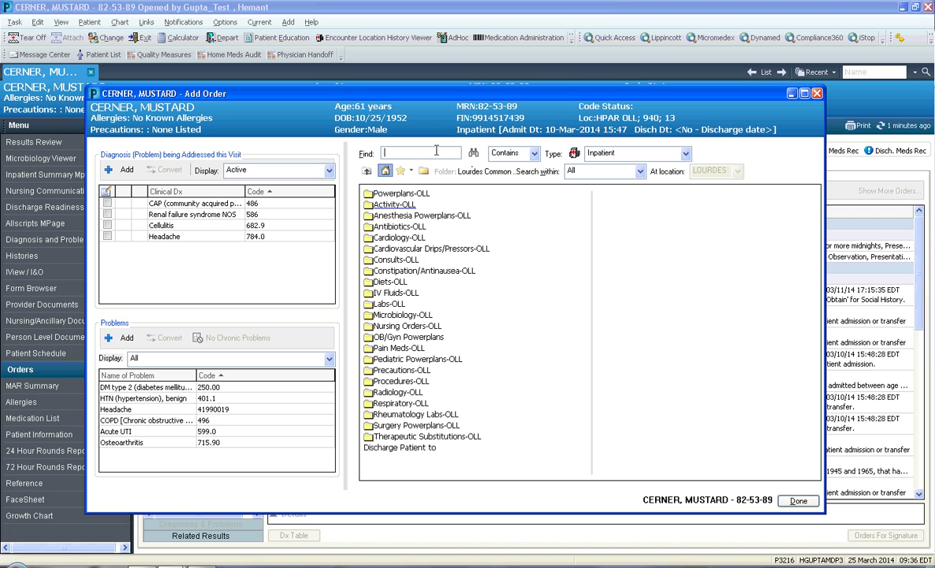
{"action": "left_click", "coordinate": [385, 173]}
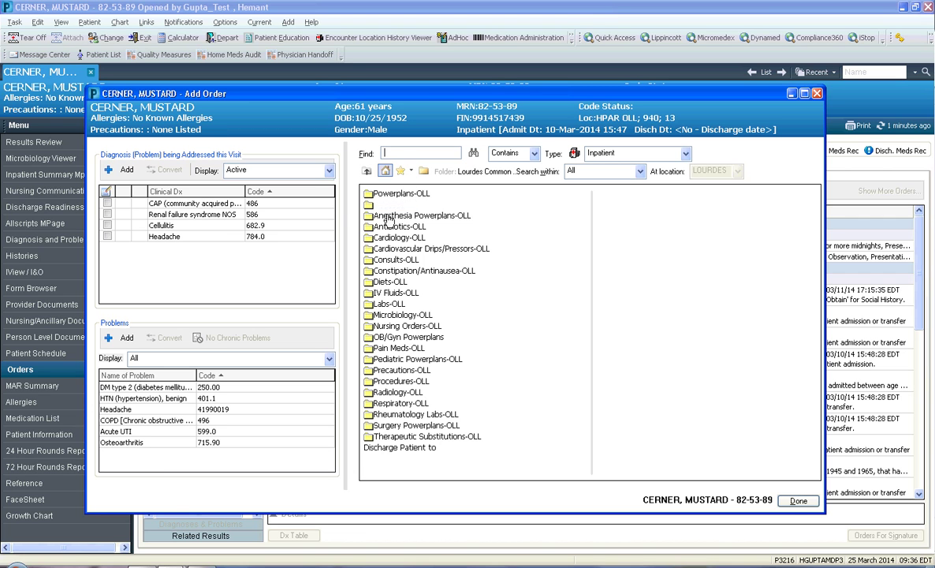
{"action": "left_click", "coordinate": [401, 172]}
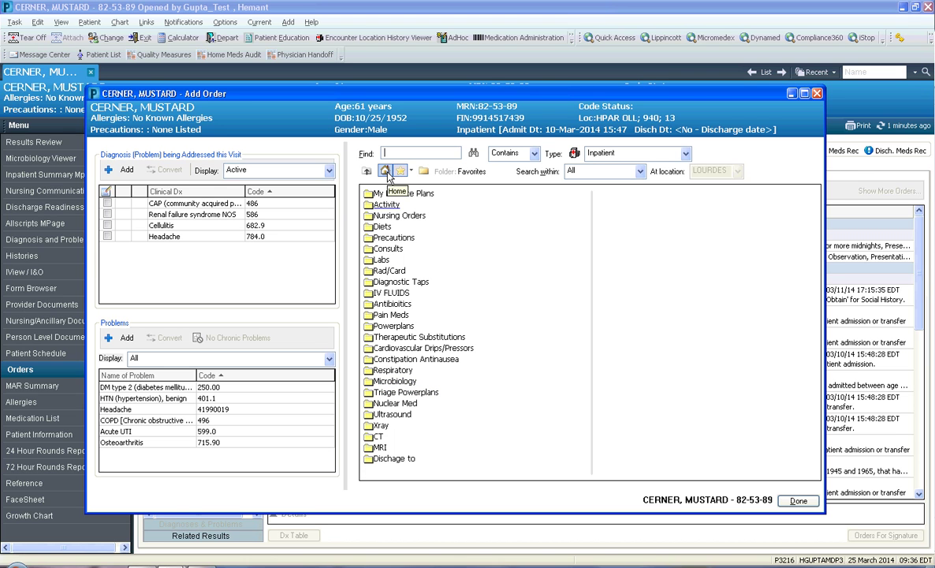
{"action": "left_click", "coordinate": [386, 172]}
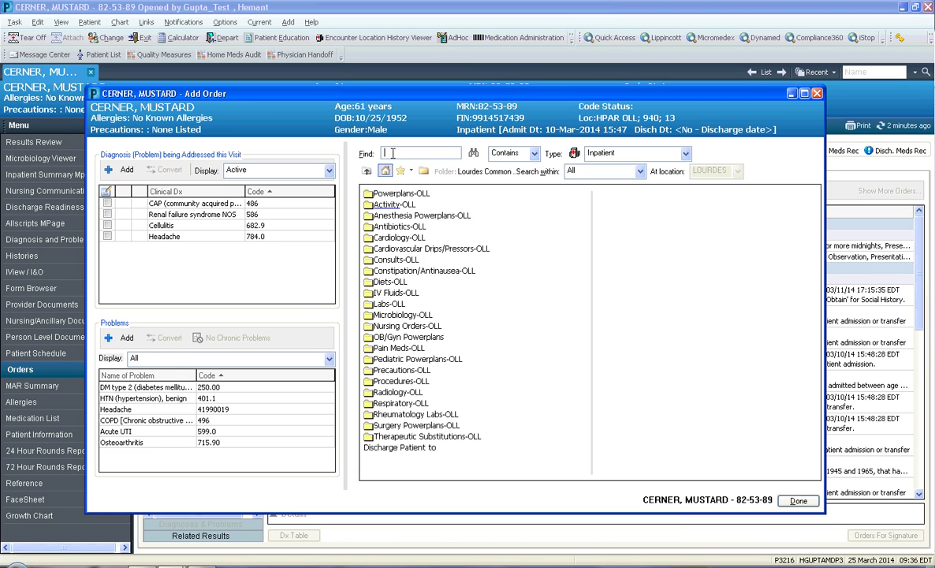
Search the orders for "cbc" and add CBC with Diff to the top-level Favorites folder.
{"action": "type", "text": "cbc"}
{"action": "key", "text": "Return"}
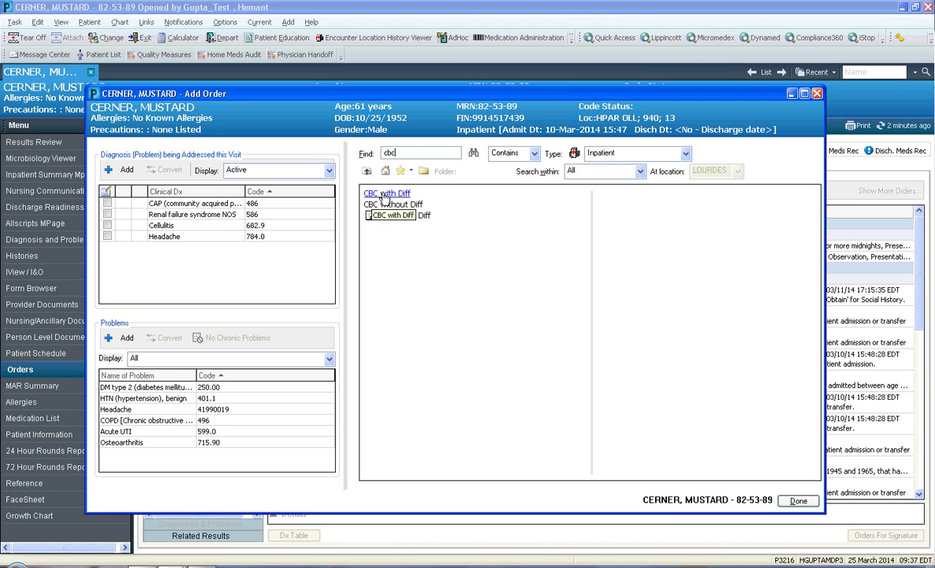
{"action": "right_click", "coordinate": [384, 197]}
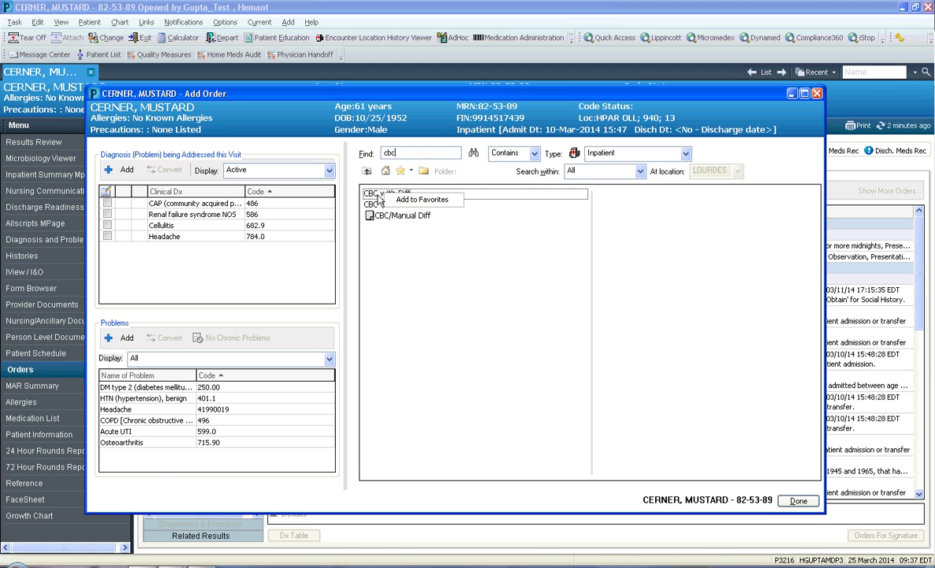
{"action": "left_click", "coordinate": [426, 201]}
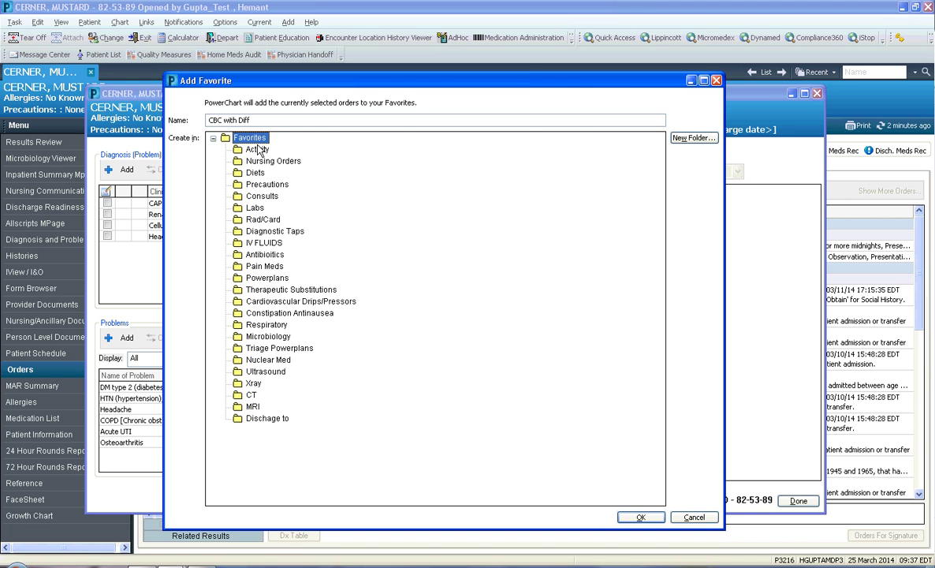
{"action": "left_click", "coordinate": [256, 209]}
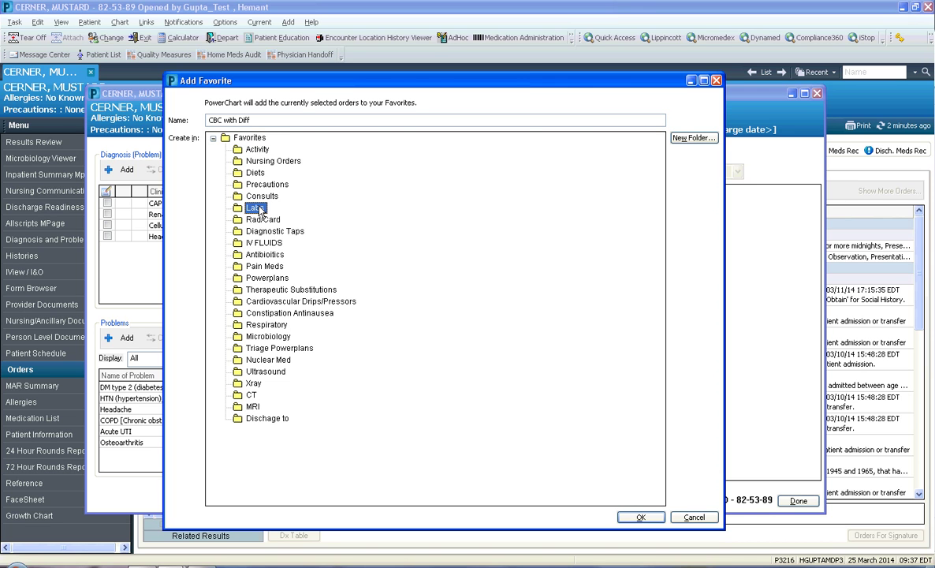
{"action": "left_click", "coordinate": [241, 141]}
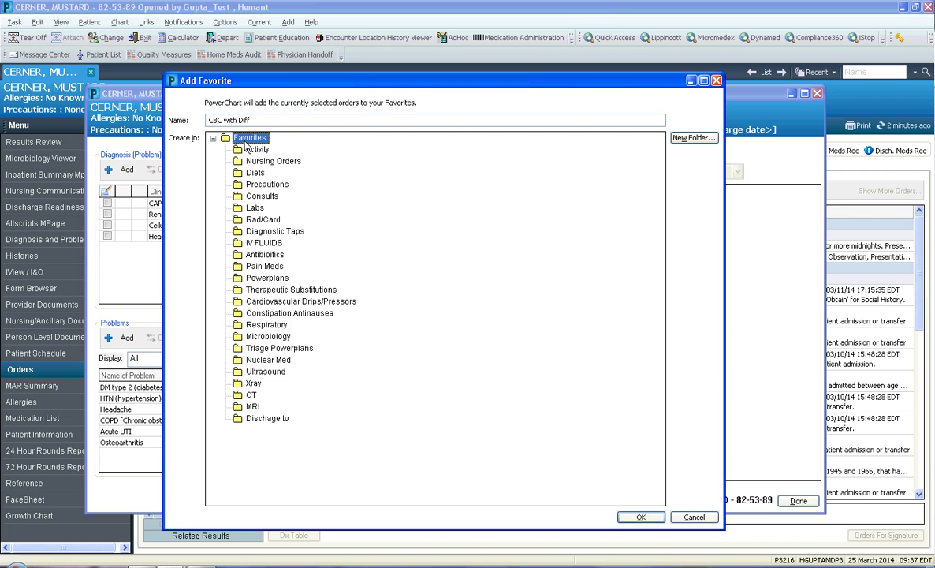
{"action": "left_click", "coordinate": [640, 517]}
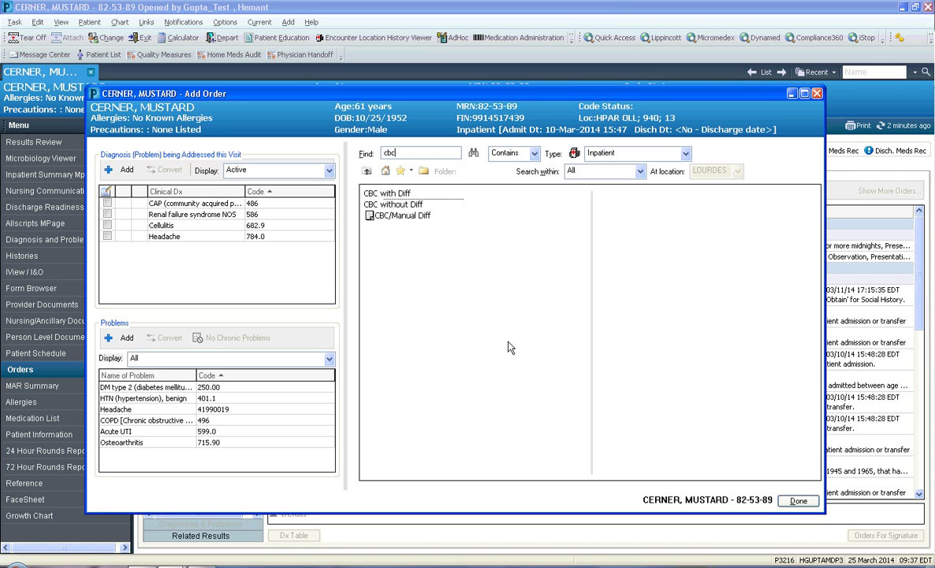
Show the Favorites order list and open Organize Favorites.
{"action": "left_click", "coordinate": [402, 173]}
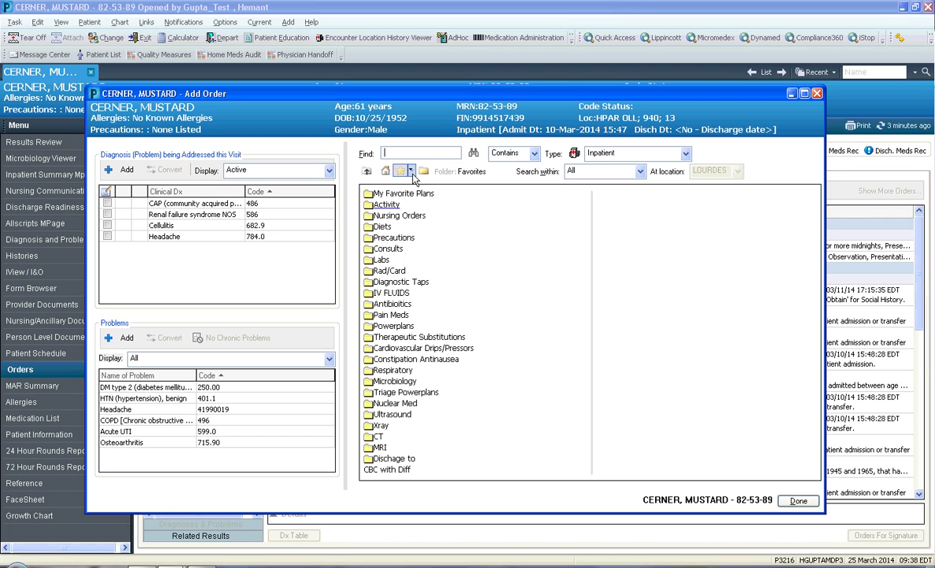
{"action": "left_click", "coordinate": [411, 172]}
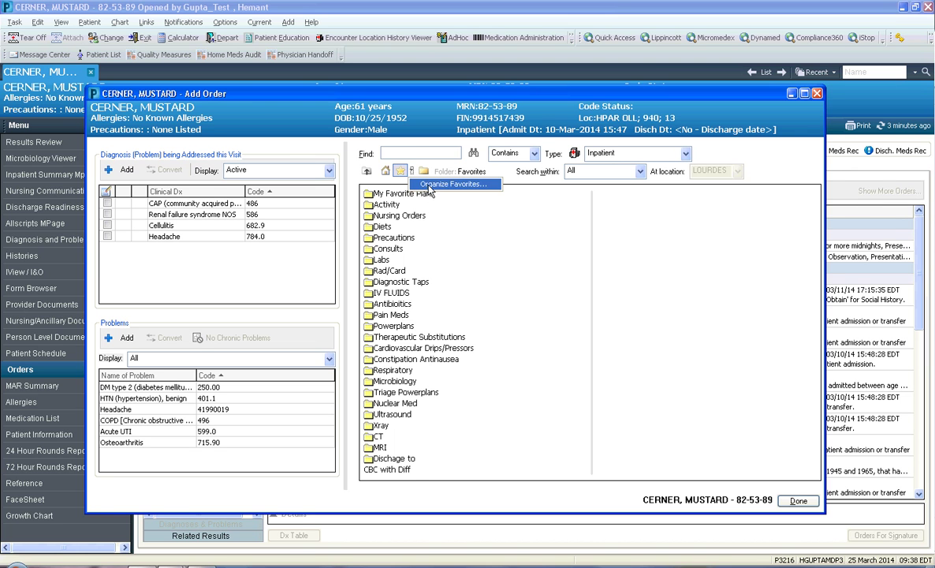
{"action": "left_click", "coordinate": [453, 185]}
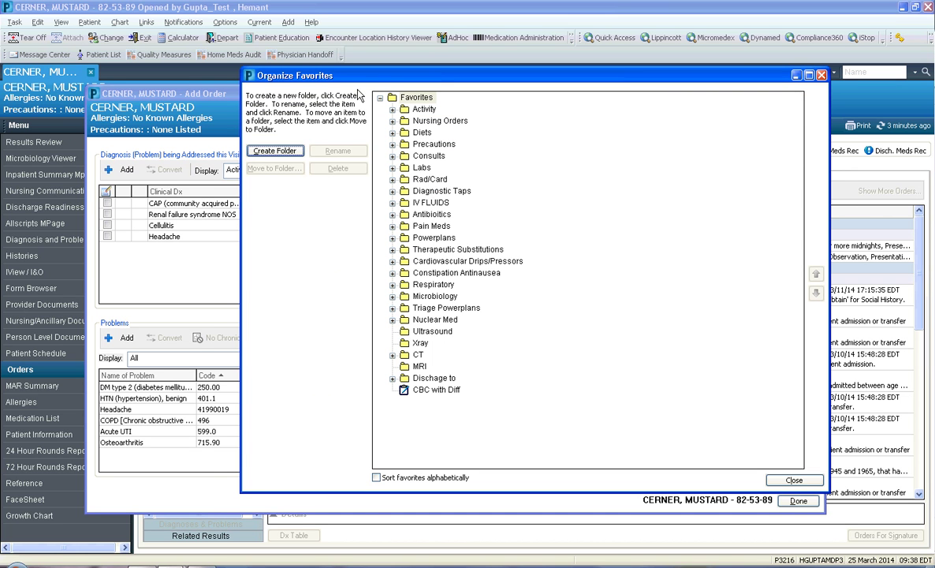
{"action": "left_click_drag", "start_coordinate": [344, 75], "coordinate": [275, 99]}
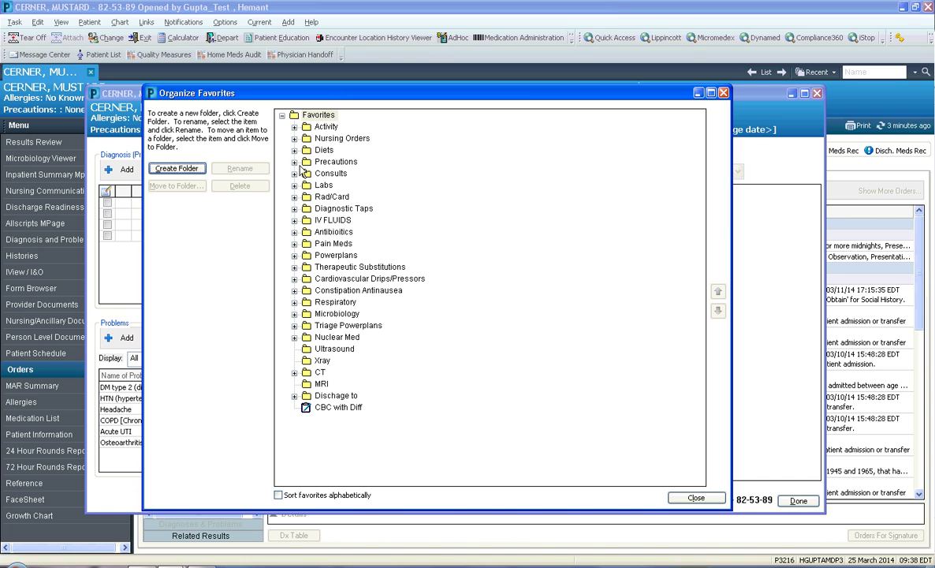
Examine the contents of the first favorites folders, such as Activity, Nursing Orders, Diets and Precautions, collapsing each again.
{"action": "left_click", "coordinate": [294, 127]}
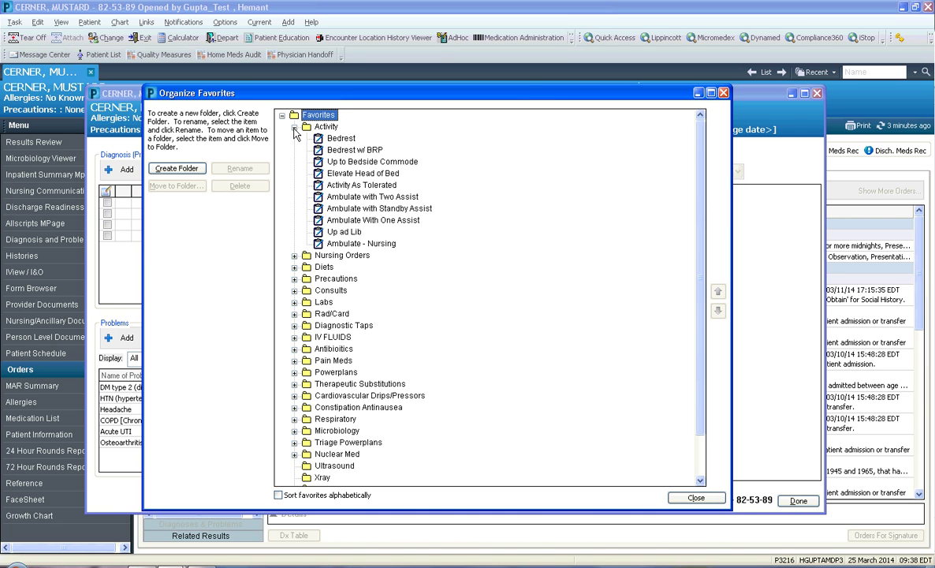
{"action": "left_click", "coordinate": [294, 127]}
{"action": "left_click", "coordinate": [295, 139]}
{"action": "left_click", "coordinate": [295, 139]}
{"action": "left_click", "coordinate": [294, 150]}
{"action": "left_click", "coordinate": [294, 150]}
{"action": "left_click", "coordinate": [294, 162]}
{"action": "left_click", "coordinate": [294, 161]}
{"action": "left_click", "coordinate": [294, 173]}
{"action": "left_click", "coordinate": [294, 150]}
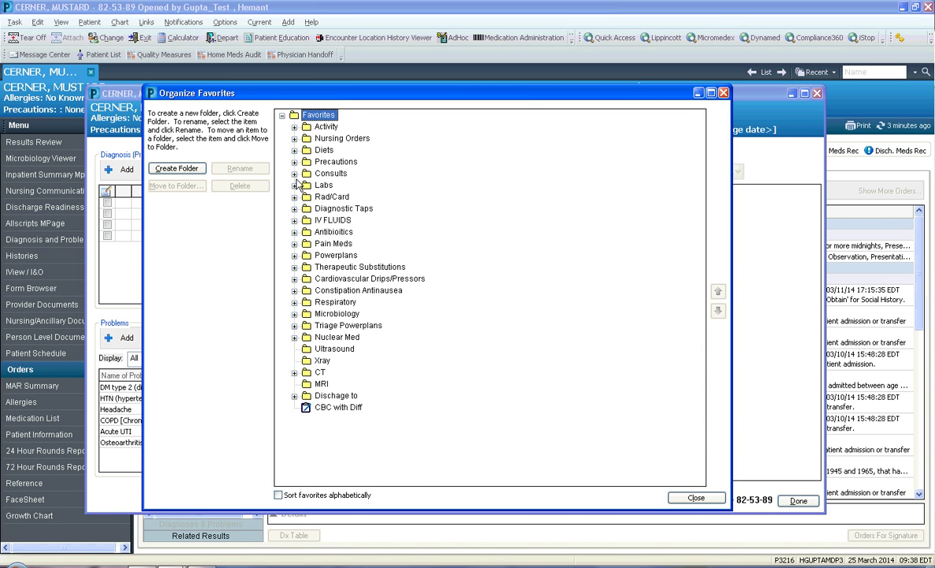
Move the CBC with Diff favorite into the Labs folder and check that folder's contents.
{"action": "left_click", "coordinate": [338, 409]}
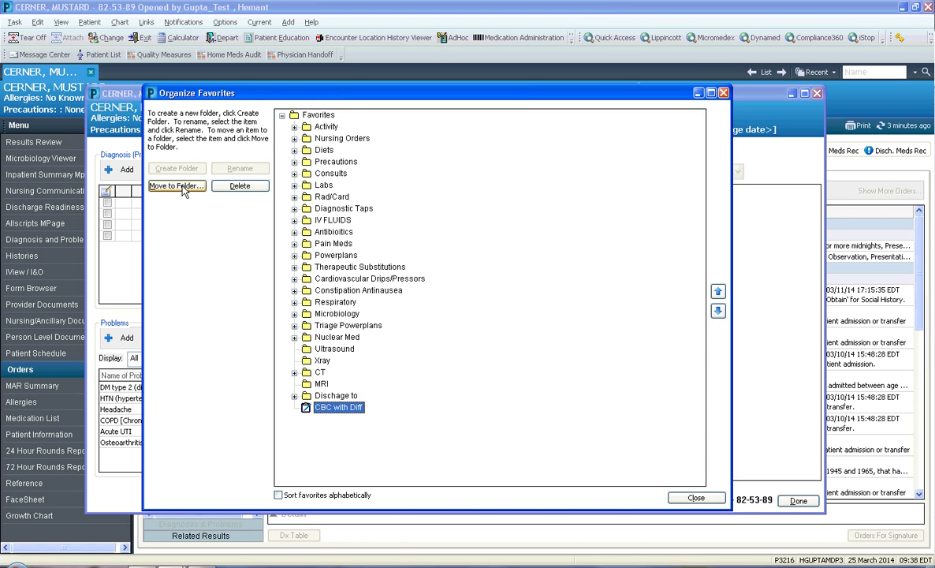
{"action": "left_click", "coordinate": [177, 186]}
{"action": "left_click_drag", "start_coordinate": [420, 193], "coordinate": [499, 155]}
{"action": "left_click_drag", "start_coordinate": [612, 371], "coordinate": [672, 484]}
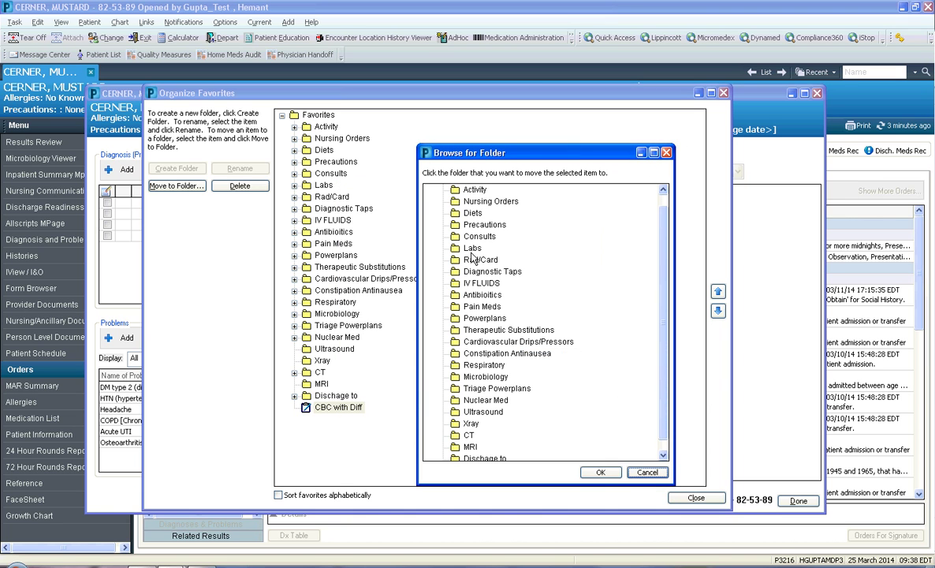
{"action": "left_click", "coordinate": [473, 249]}
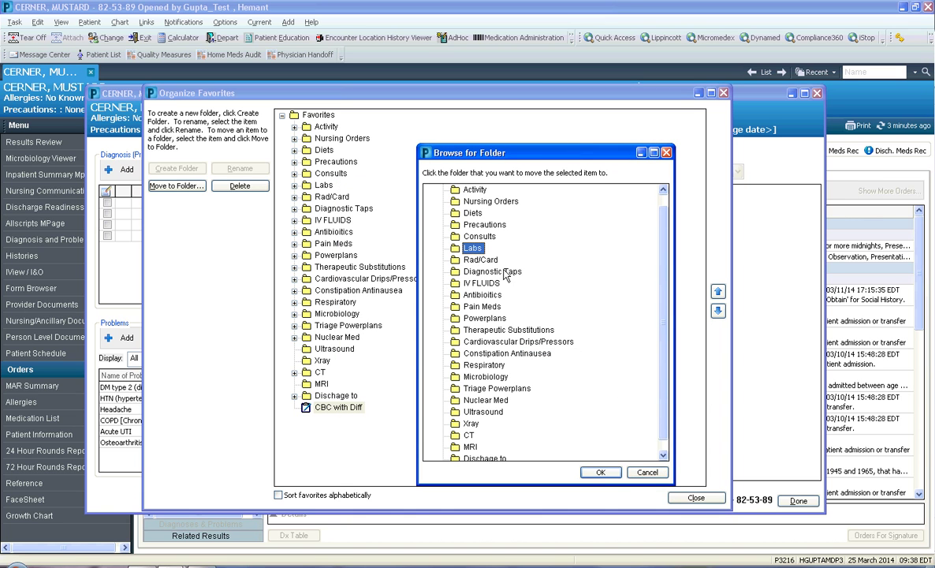
{"action": "left_click", "coordinate": [598, 472]}
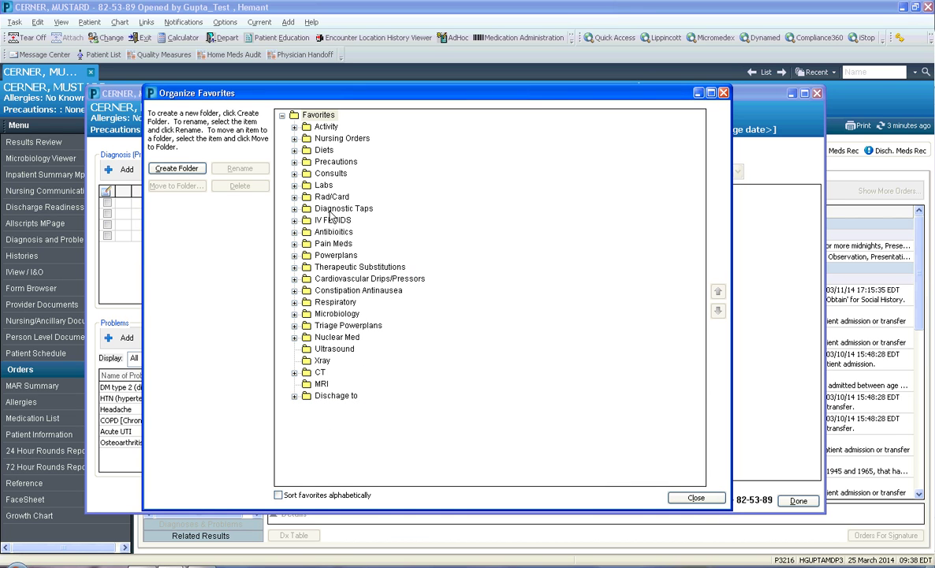
{"action": "left_click", "coordinate": [294, 185]}
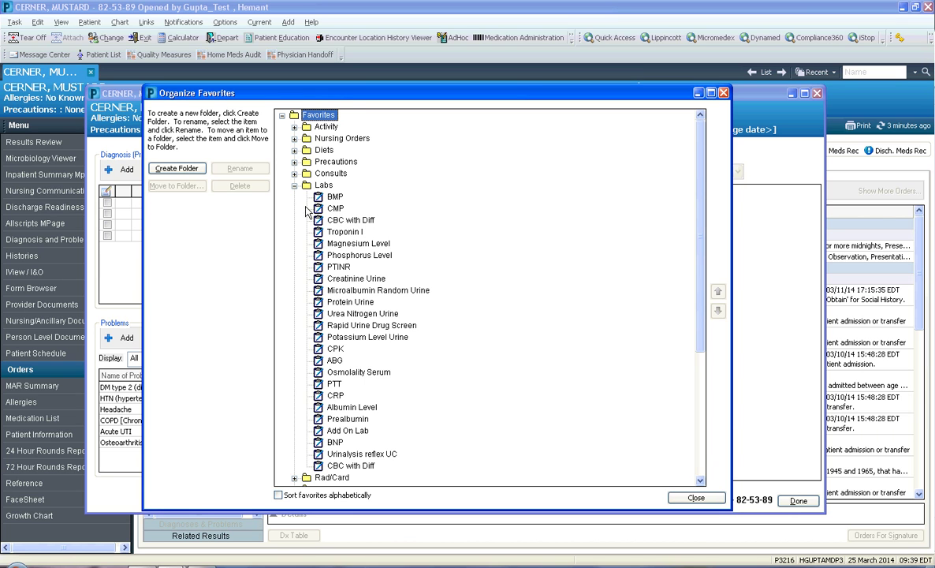
{"action": "left_click", "coordinate": [294, 186]}
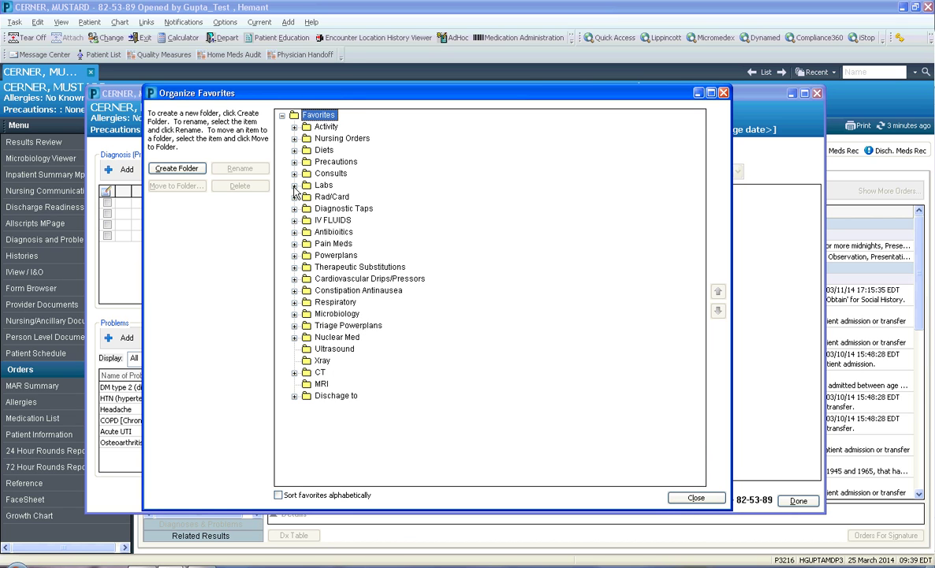
Create a new folder named "Microbiology 2" under Favorites.
{"action": "left_click", "coordinate": [181, 168]}
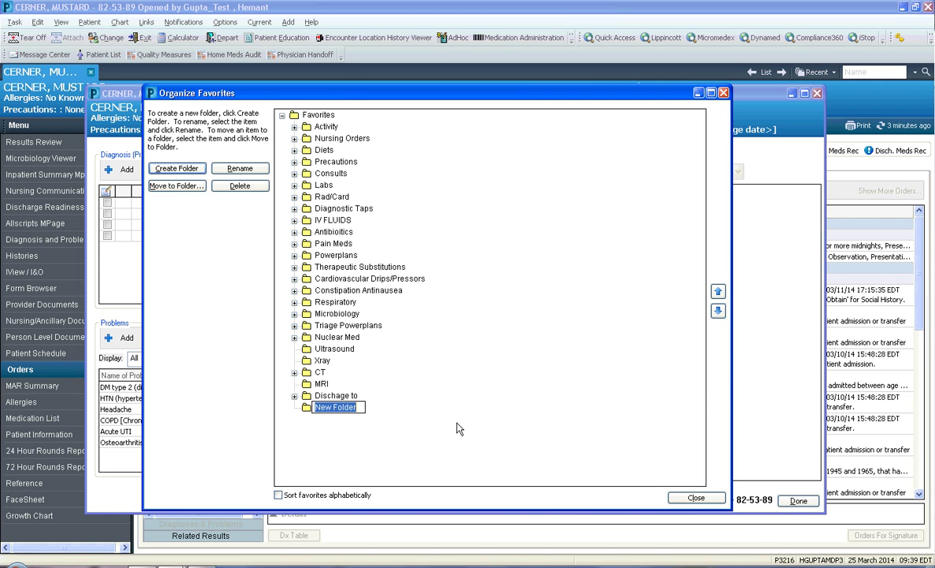
{"action": "type", "text": "Mic"}
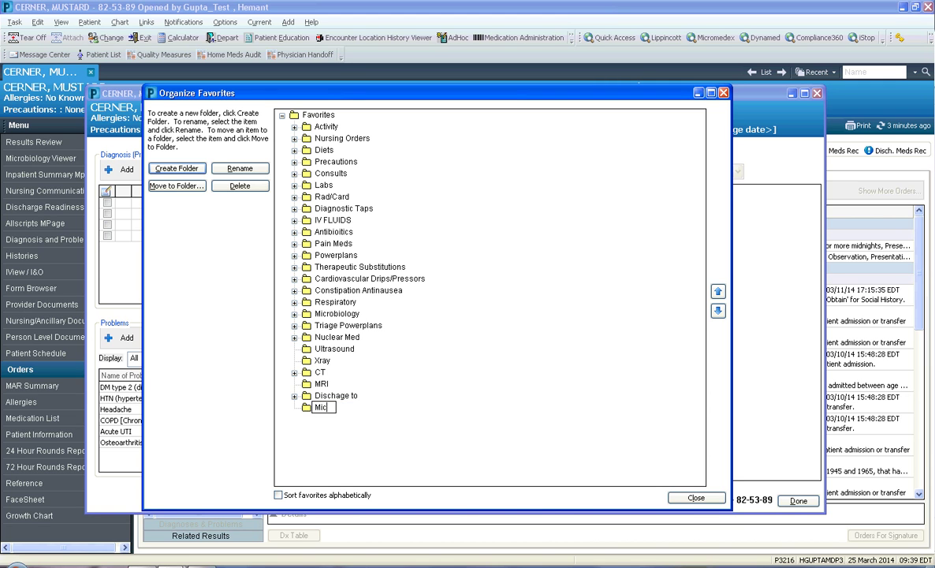
{"action": "type", "text": "robiology 2"}
{"action": "key", "text": "Return"}
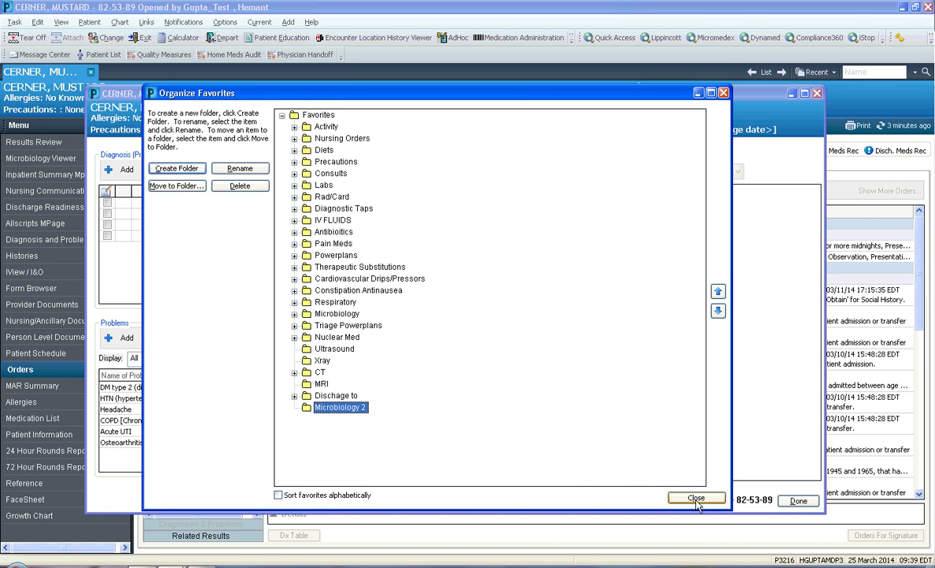
Delete the original Microbiology folder with all its favorite items and close Organize Favorites.
{"action": "left_click", "coordinate": [321, 384]}
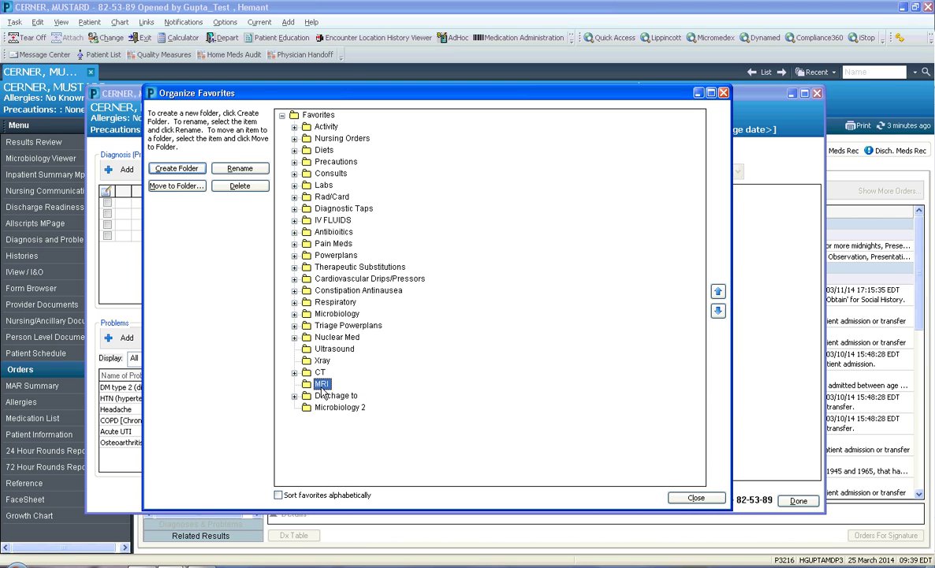
{"action": "left_click", "coordinate": [331, 316]}
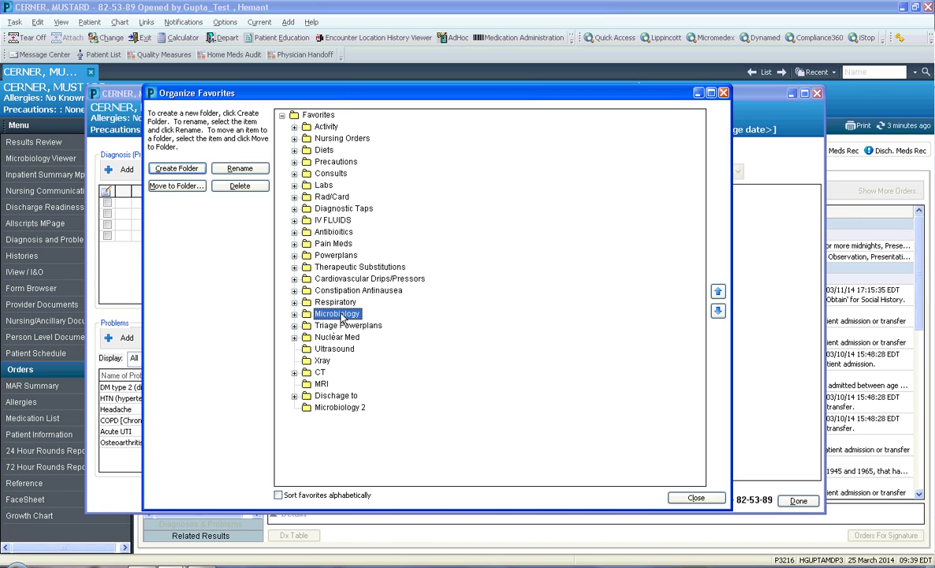
{"action": "left_click", "coordinate": [237, 185]}
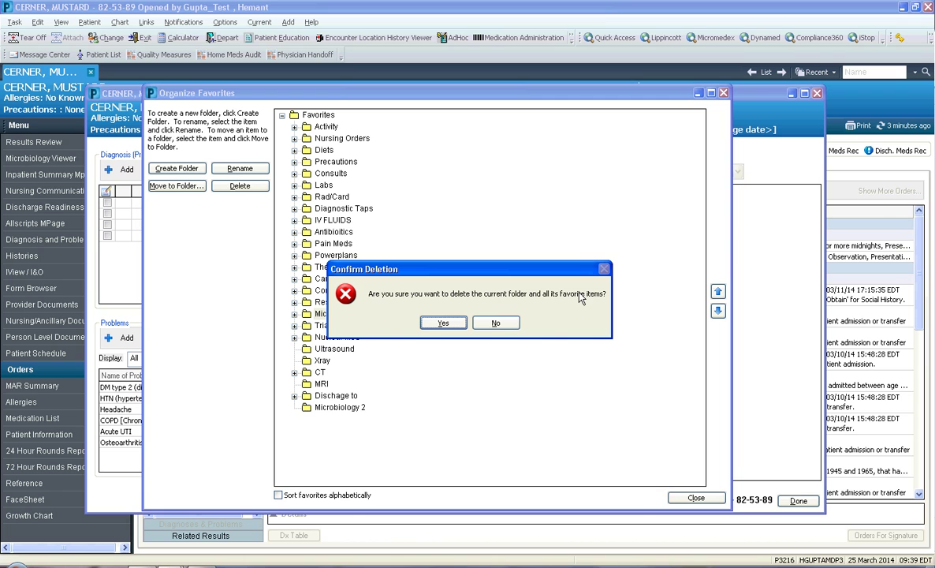
{"action": "left_click", "coordinate": [443, 322]}
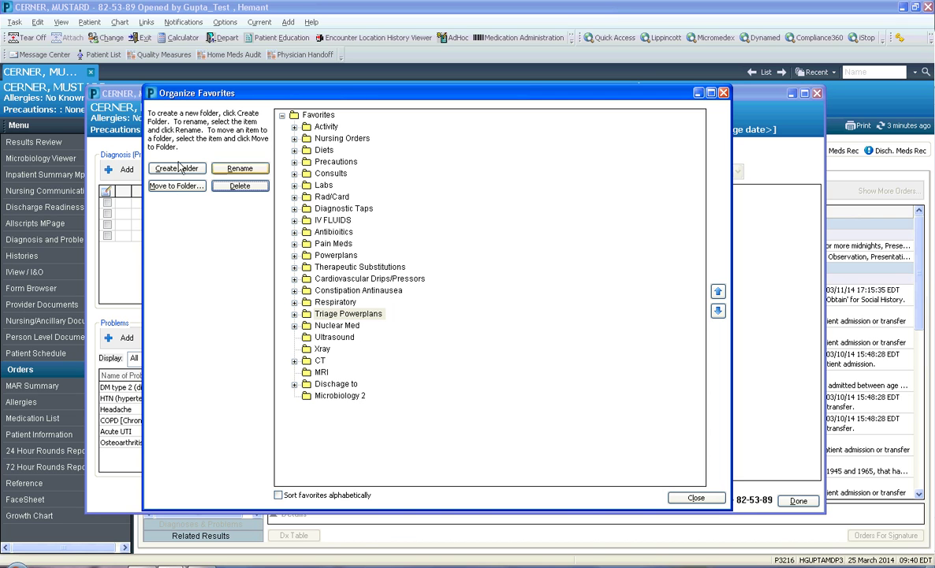
{"action": "left_click", "coordinate": [695, 498]}
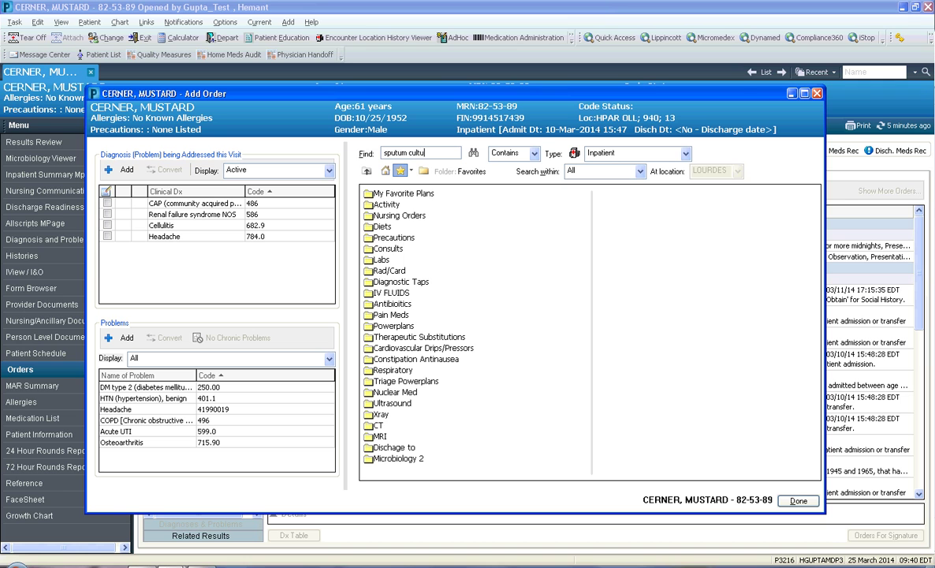
Search the orders for "sputum culture" and add Sputum Culture to the Microbiology 2 favorites folder.
{"action": "key", "text": "Return"}
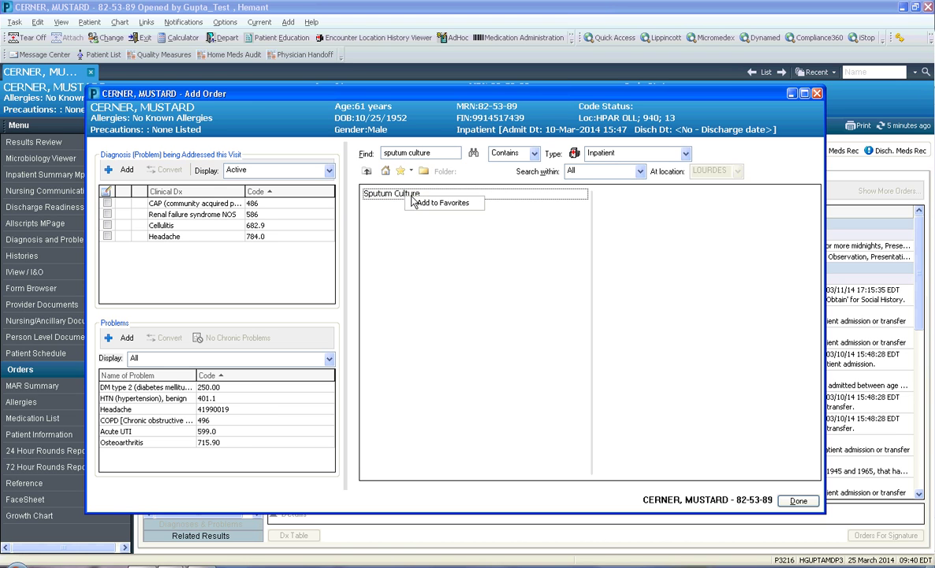
{"action": "left_click", "coordinate": [430, 203]}
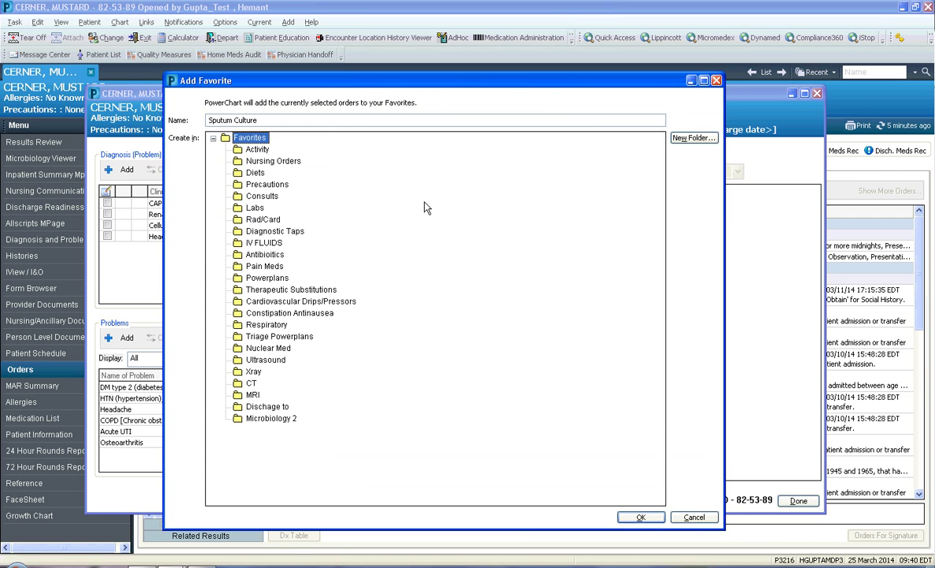
{"action": "left_click", "coordinate": [267, 420]}
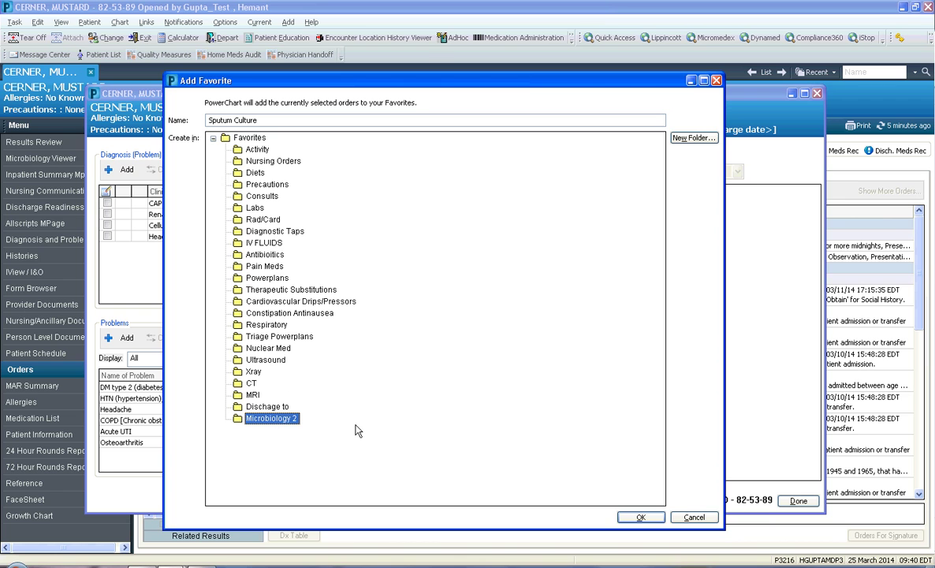
{"action": "left_click", "coordinate": [640, 517]}
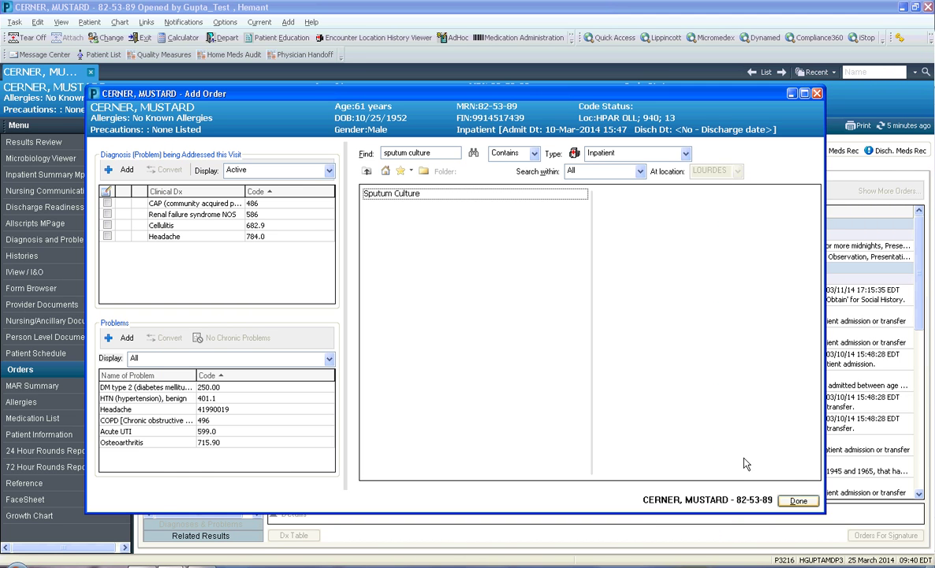
Check the contents of the Microbiology 2 favorites folder and return to the home order folders.
{"action": "left_click", "coordinate": [401, 172]}
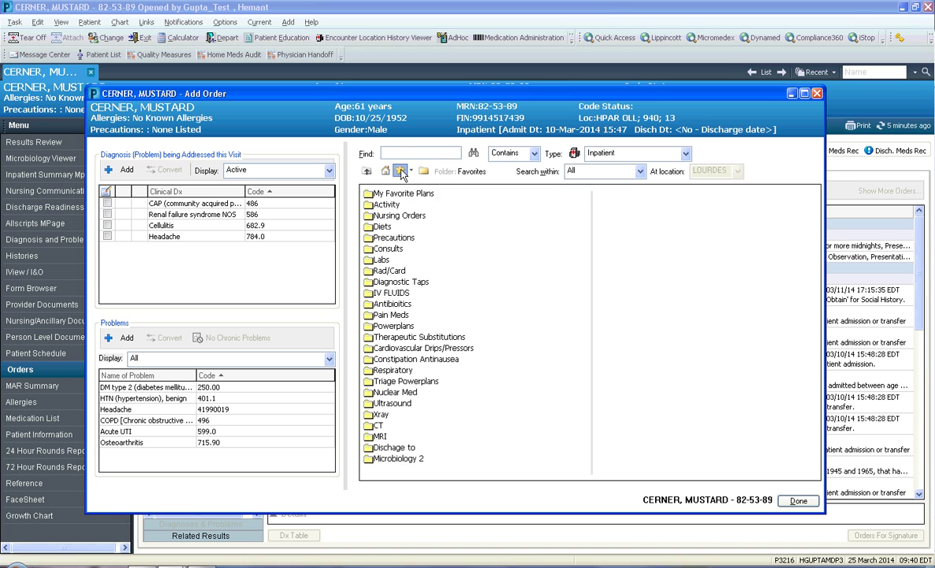
{"action": "left_click", "coordinate": [397, 459]}
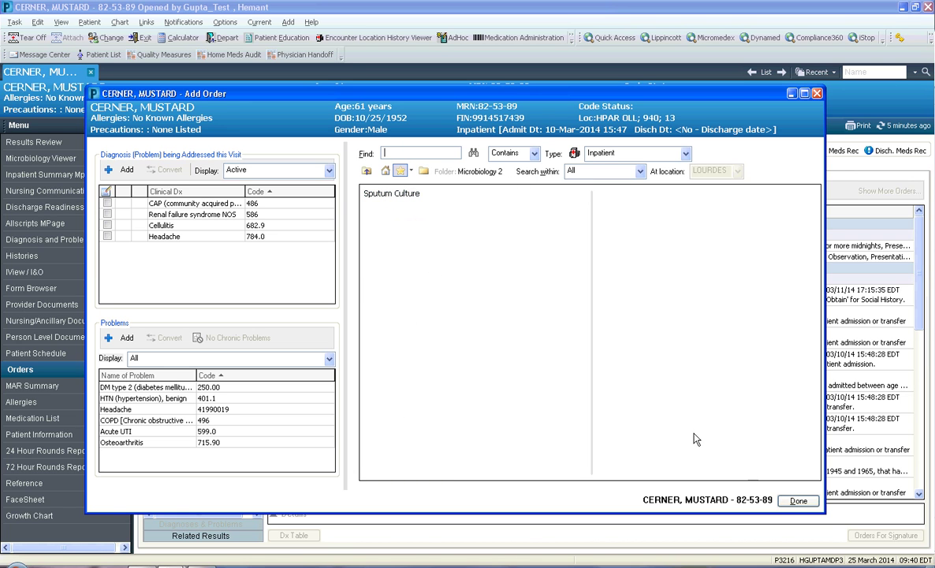
{"action": "left_click", "coordinate": [385, 172]}
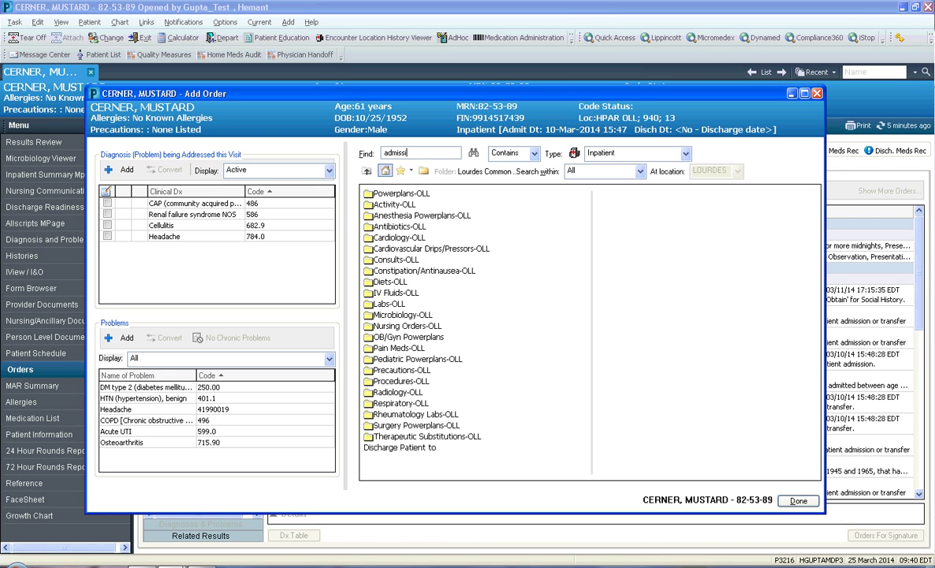
Search the orders for "admission" and add Admission Status with the "Admit to Inpatient, 2 or more midnights" order sentence.
{"action": "key", "text": "Return"}
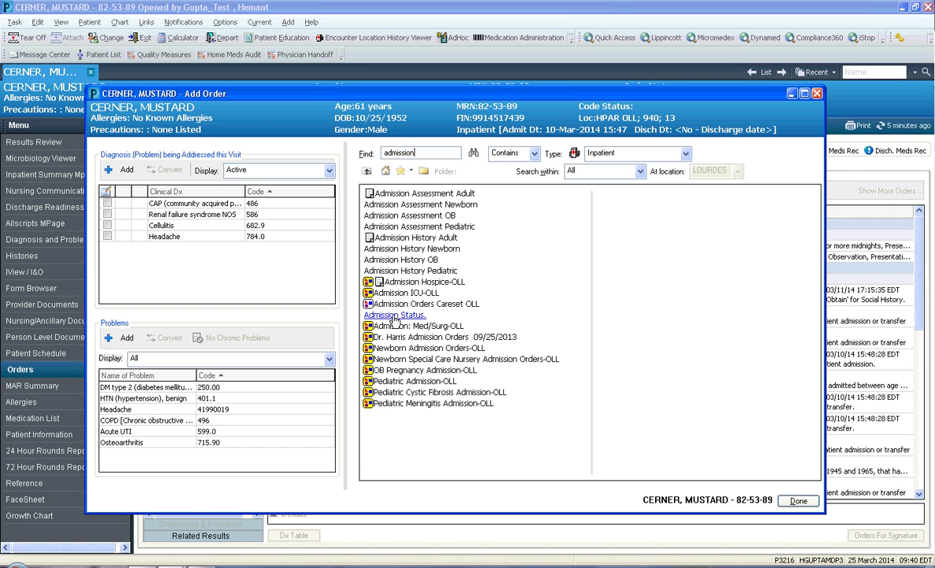
{"action": "left_click", "coordinate": [395, 315]}
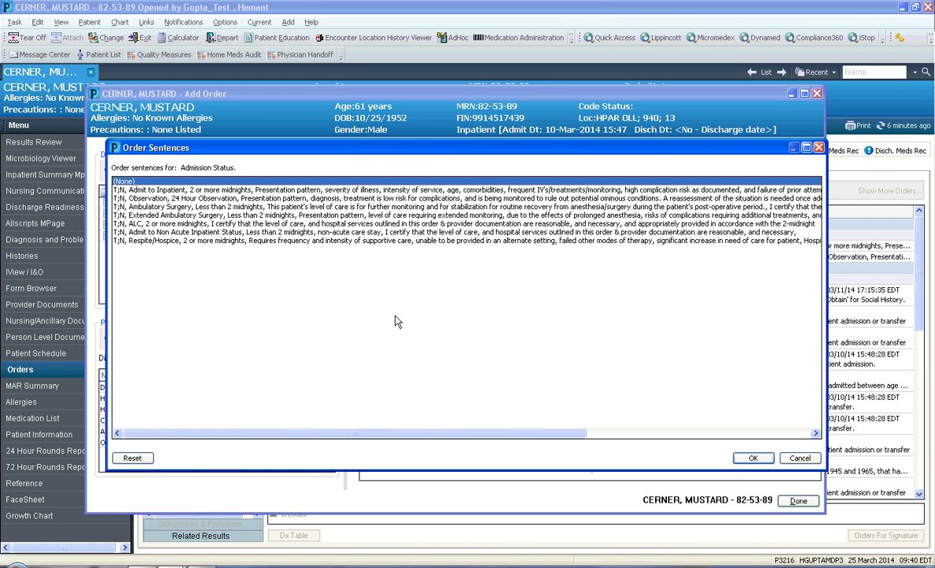
{"action": "left_click", "coordinate": [158, 190]}
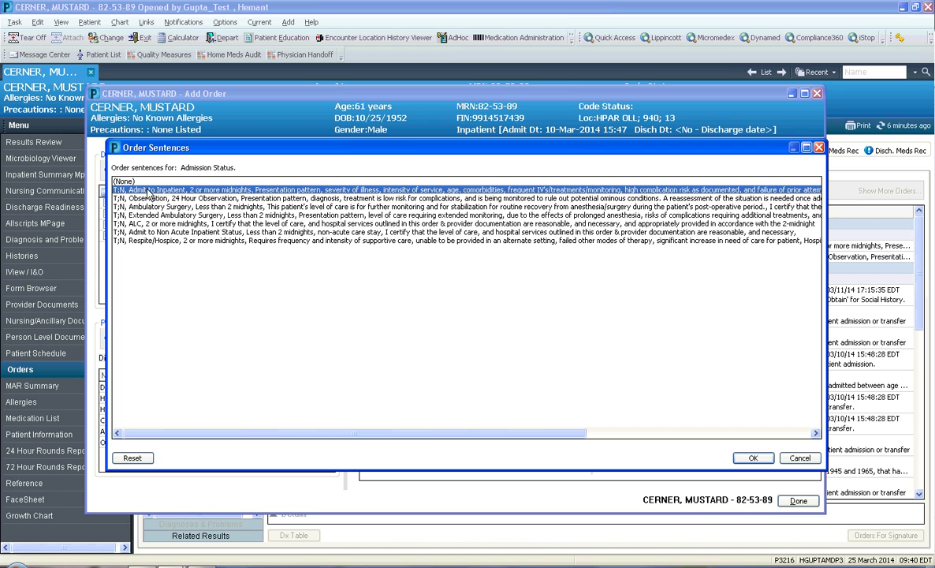
{"action": "left_click", "coordinate": [743, 460]}
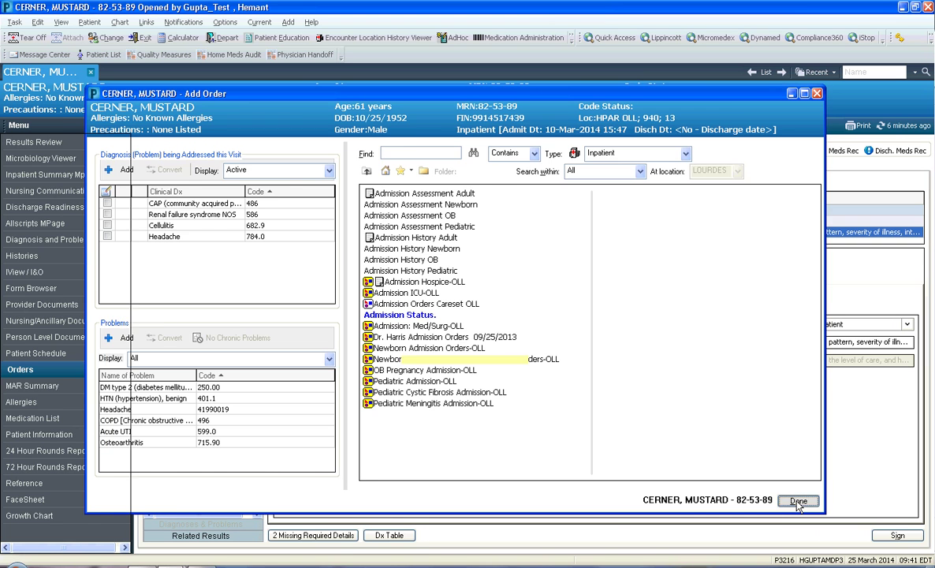
{"action": "left_click", "coordinate": [798, 501]}
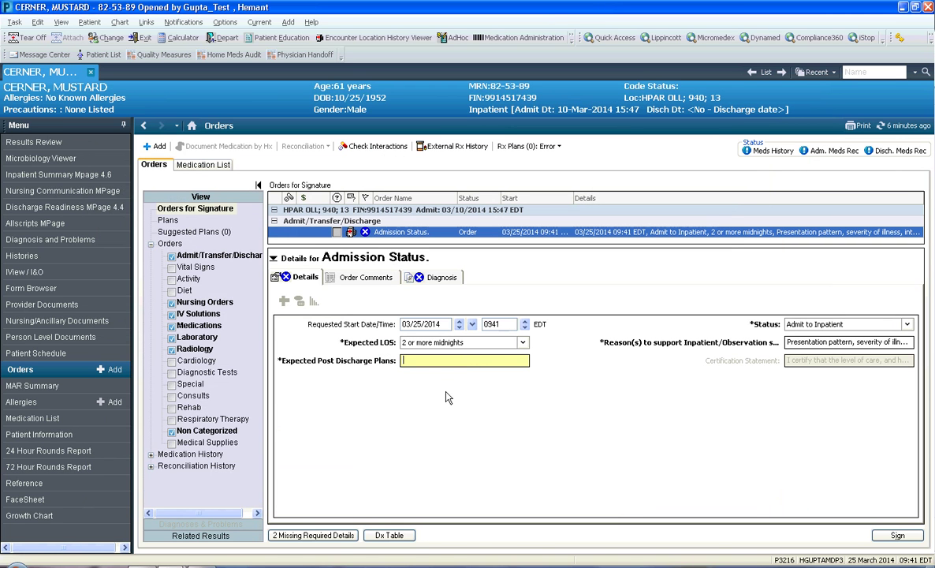
Enter HOME as the Admission Status order's expected post discharge plans and link the Cellulitis diagnosis to it.
{"action": "type", "text": "HOME"}
{"action": "left_click_drag", "start_coordinate": [292, 230], "coordinate": [306, 276]}
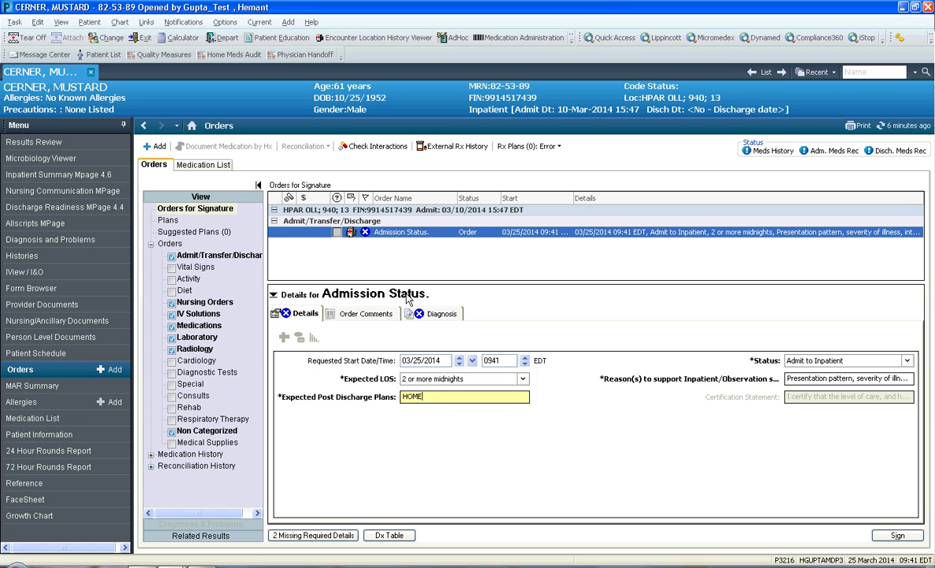
{"action": "left_click", "coordinate": [457, 233]}
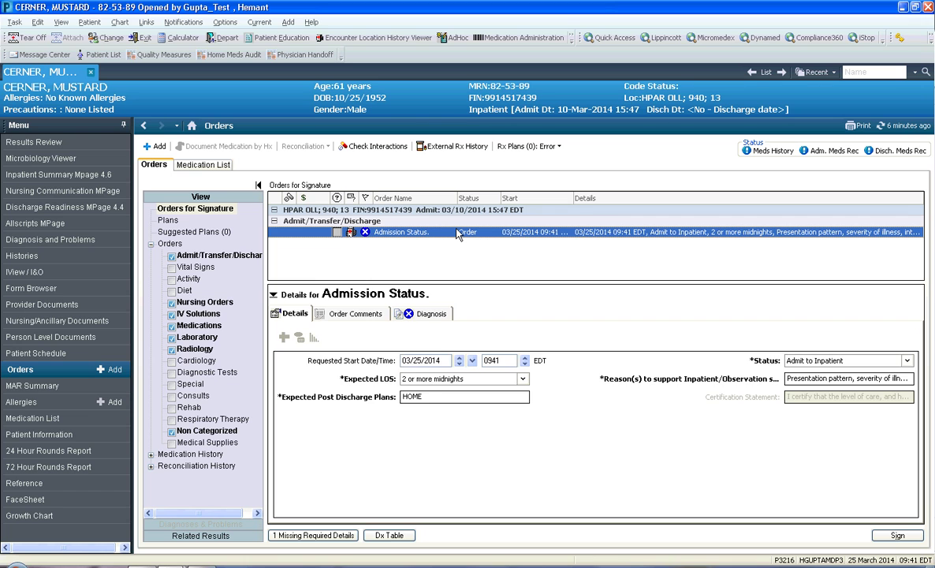
{"action": "left_click", "coordinate": [408, 316]}
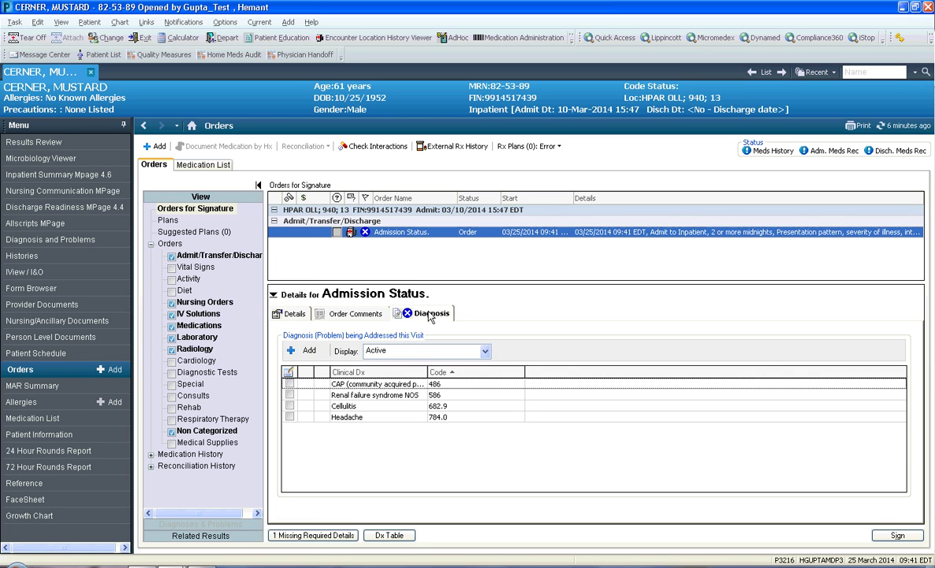
{"action": "left_click", "coordinate": [289, 406]}
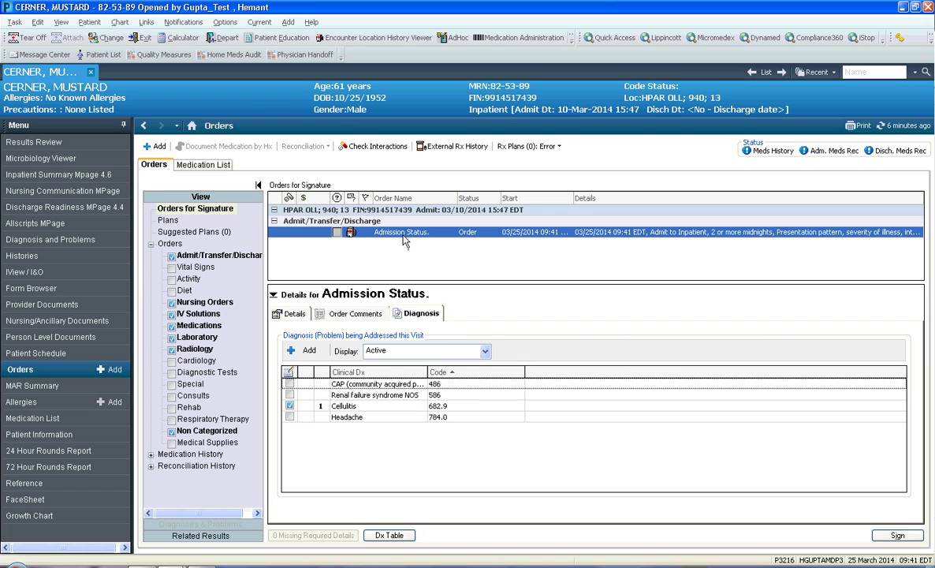
{"action": "left_click", "coordinate": [292, 314]}
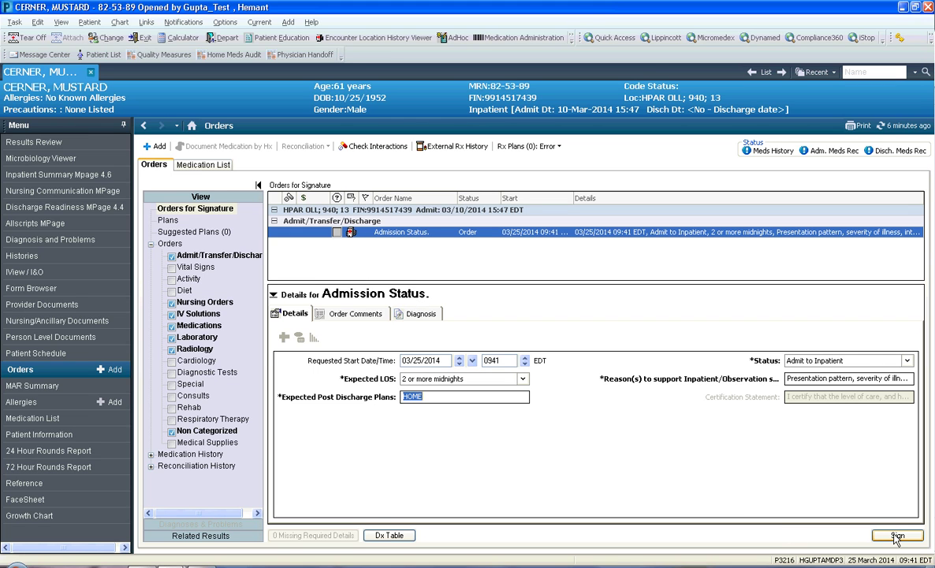
Save the completed Admission Status order directly under the main Favorites folder and remove it from the orders for signature.
{"action": "right_click", "coordinate": [450, 233]}
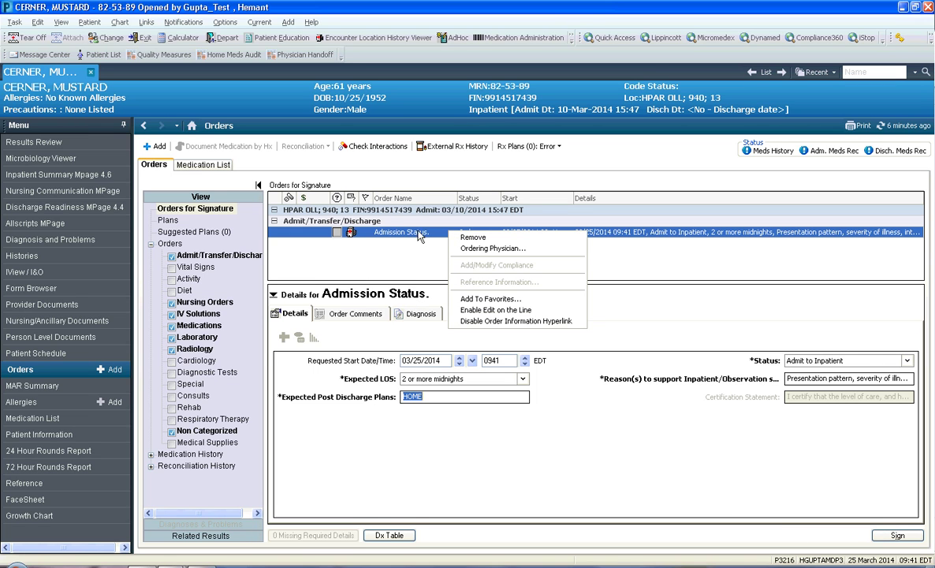
{"action": "left_click", "coordinate": [497, 303]}
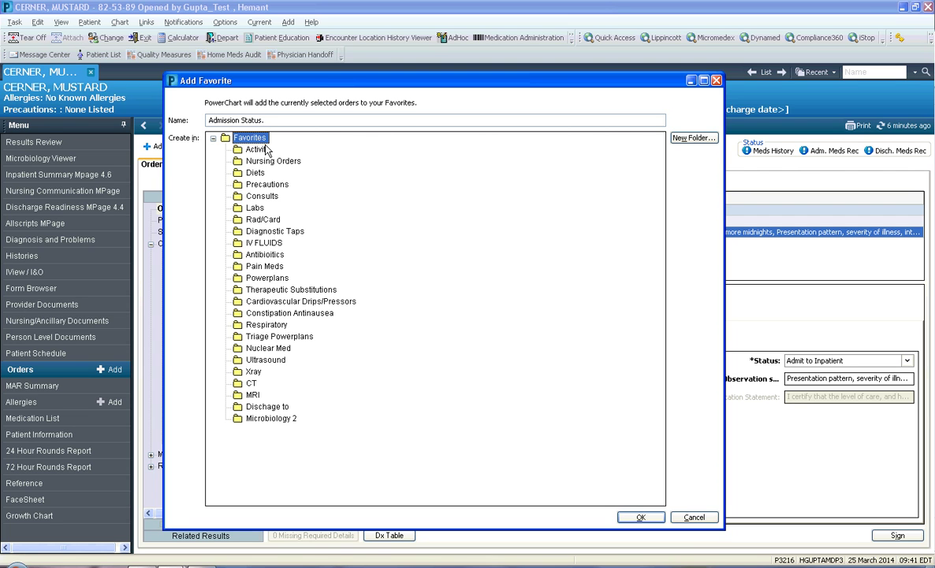
{"action": "left_click", "coordinate": [639, 517]}
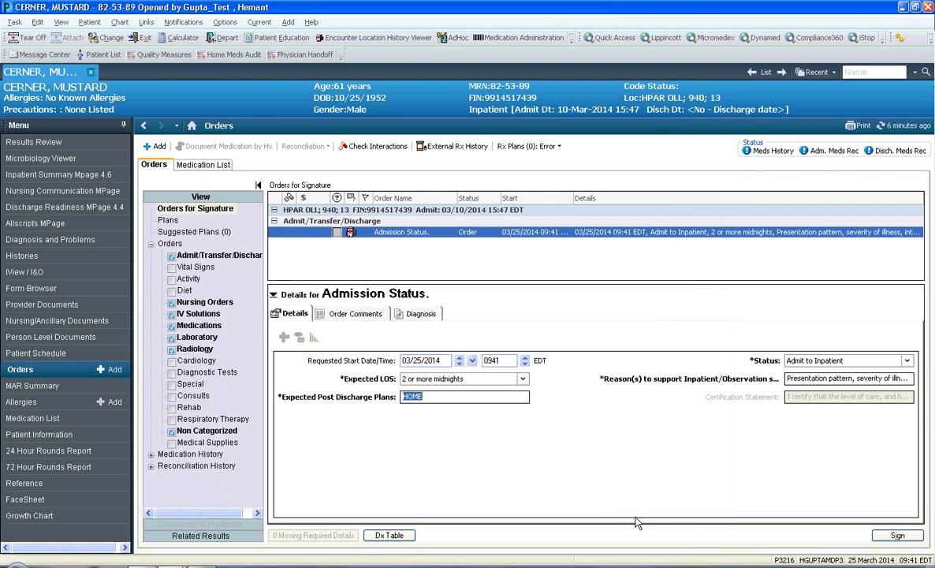
{"action": "right_click", "coordinate": [438, 236]}
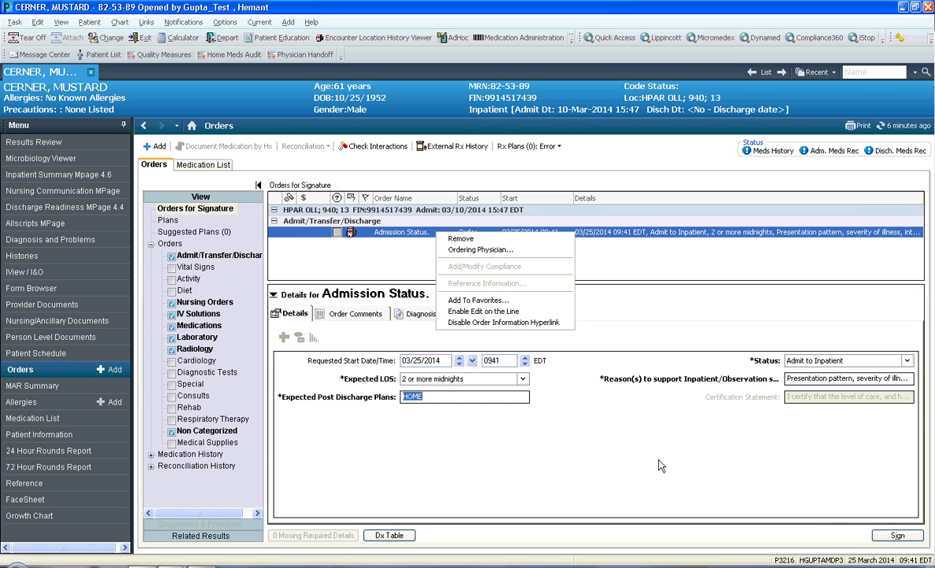
{"action": "left_click", "coordinate": [465, 239]}
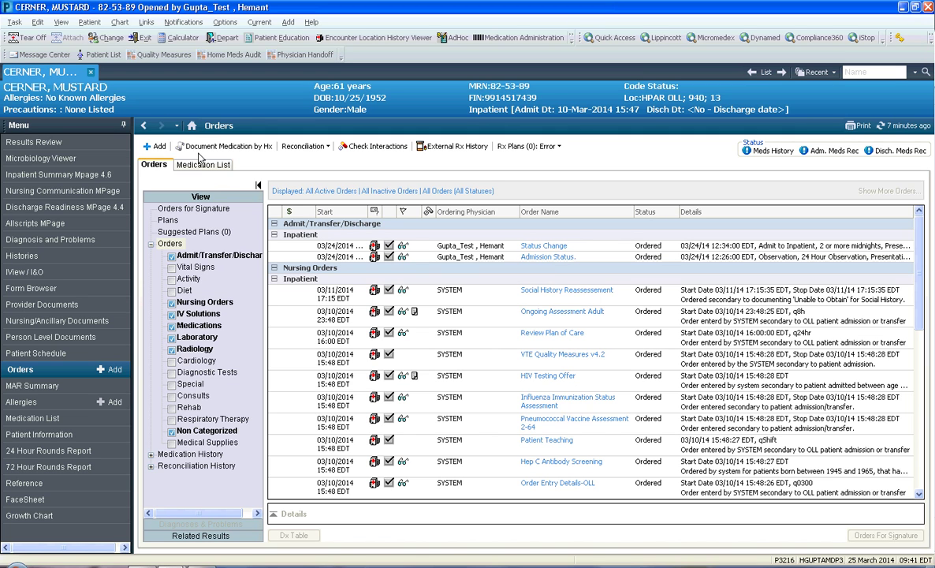
Review the saved Admission Status favorite's full details and place that order from Favorites.
{"action": "left_click", "coordinate": [157, 146]}
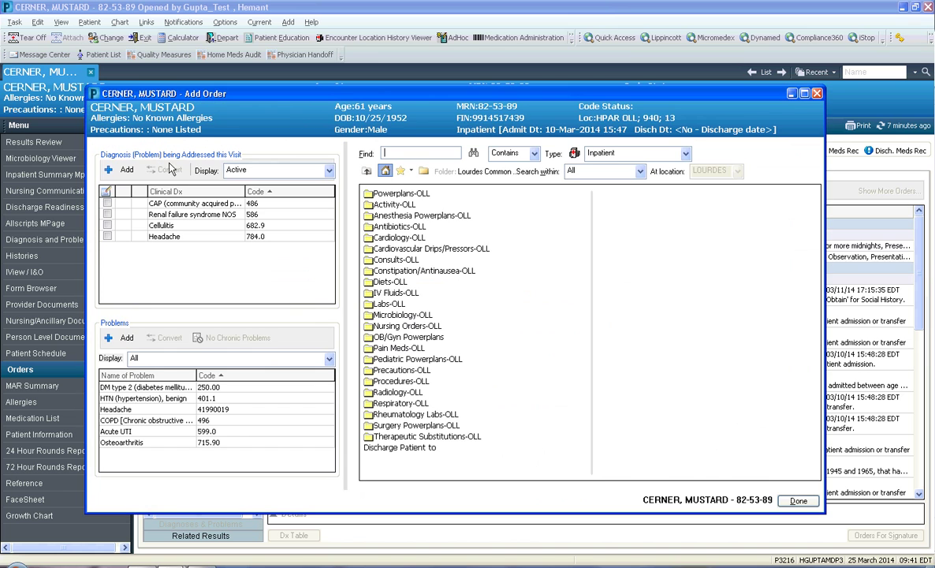
{"action": "left_click", "coordinate": [401, 172]}
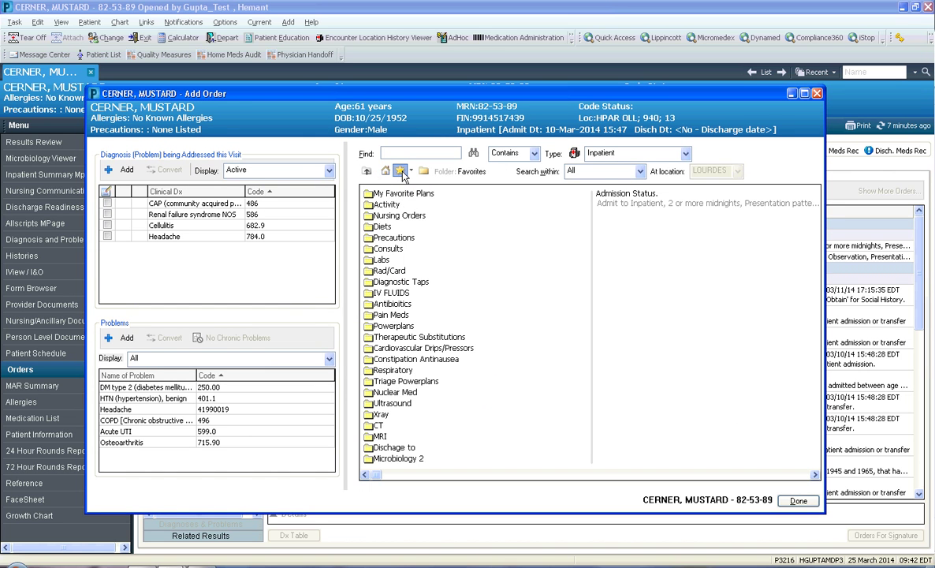
{"action": "left_click_drag", "start_coordinate": [592, 272], "coordinate": [502, 276]}
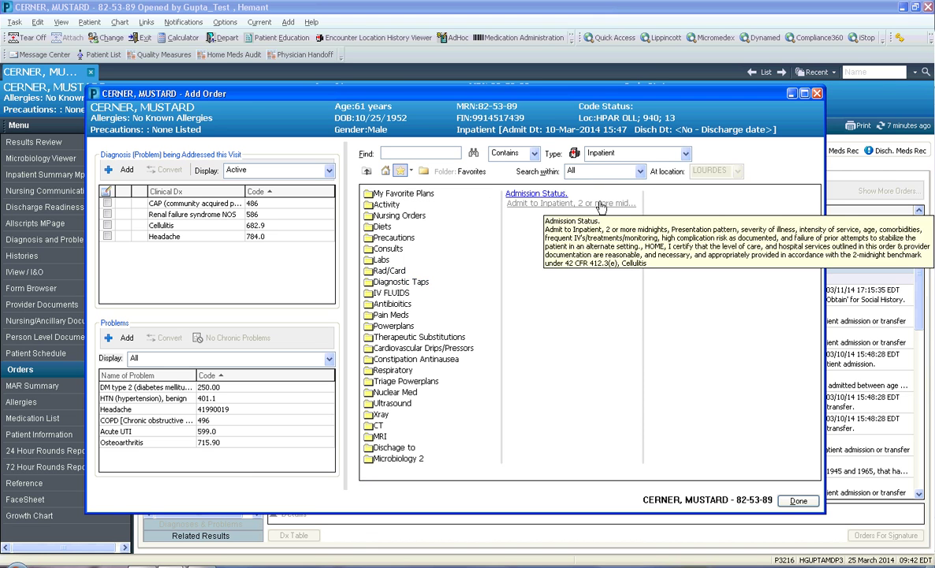
{"action": "left_click_drag", "start_coordinate": [601, 195], "coordinate": [666, 196]}
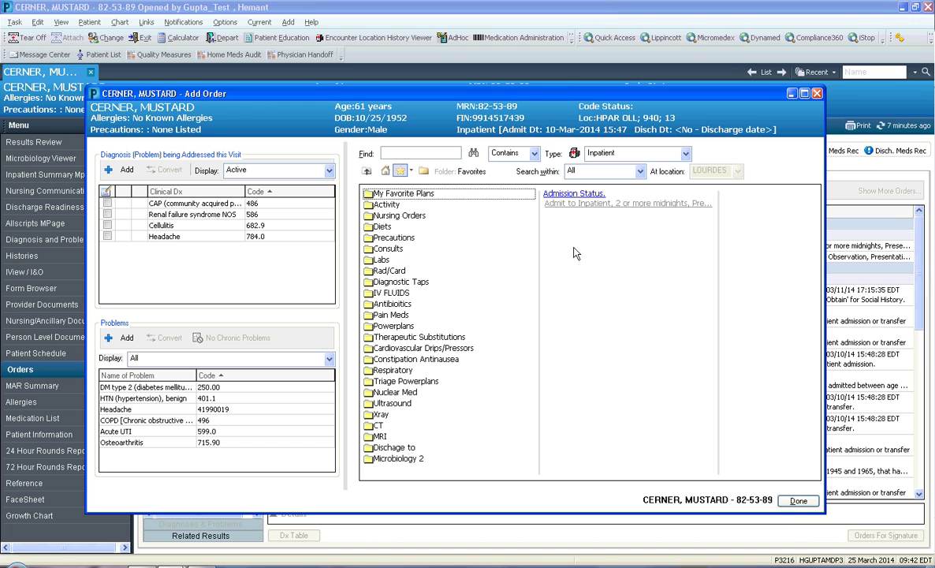
{"action": "left_click", "coordinate": [575, 202]}
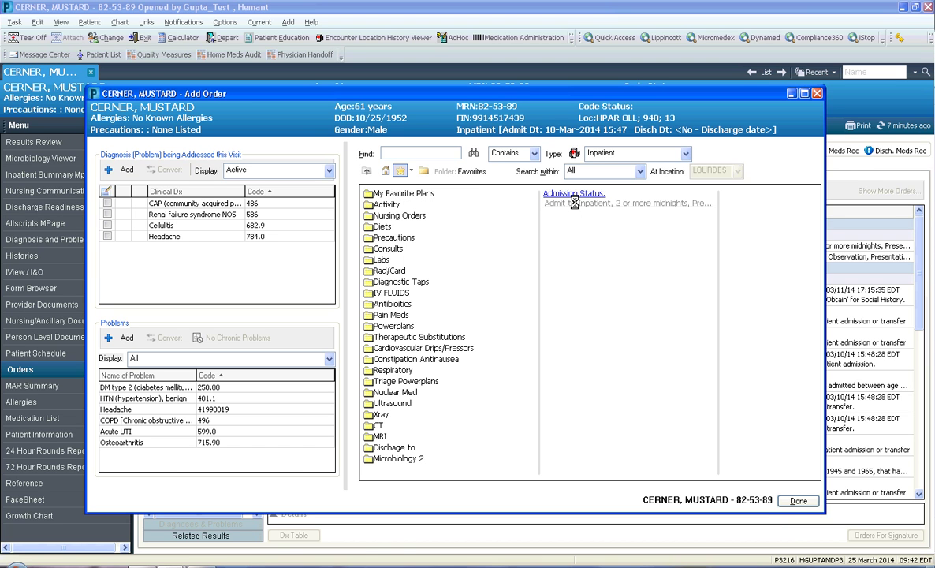
{"action": "left_click", "coordinate": [798, 500]}
{"action": "left_click", "coordinate": [571, 423]}
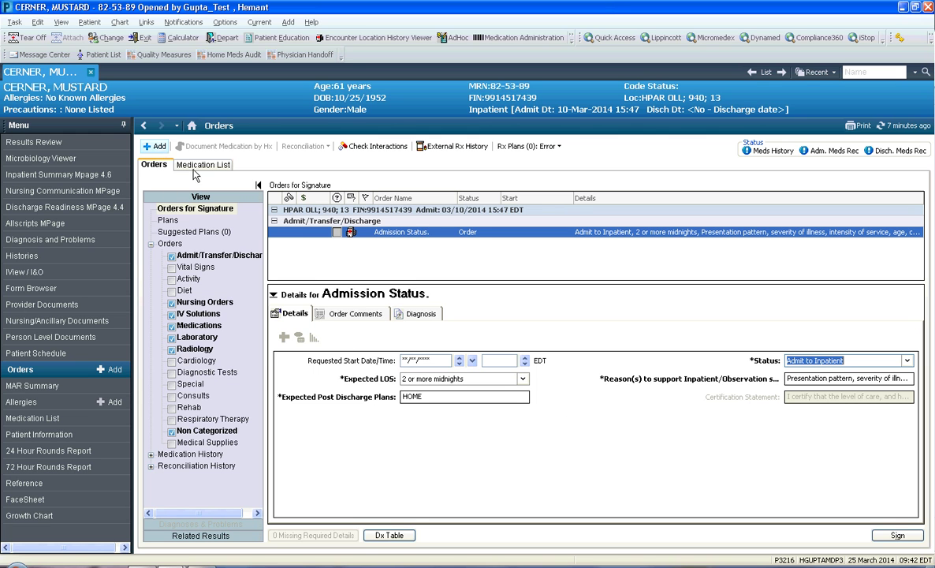
Reopen Favorites in the Add Order window and remove the Admission Status order from it.
{"action": "left_click", "coordinate": [152, 146]}
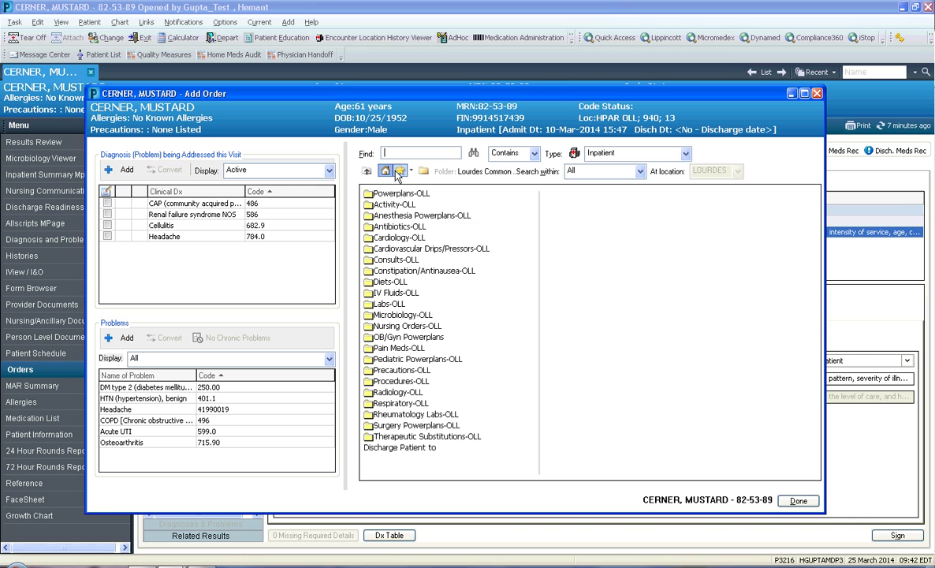
{"action": "left_click", "coordinate": [399, 172]}
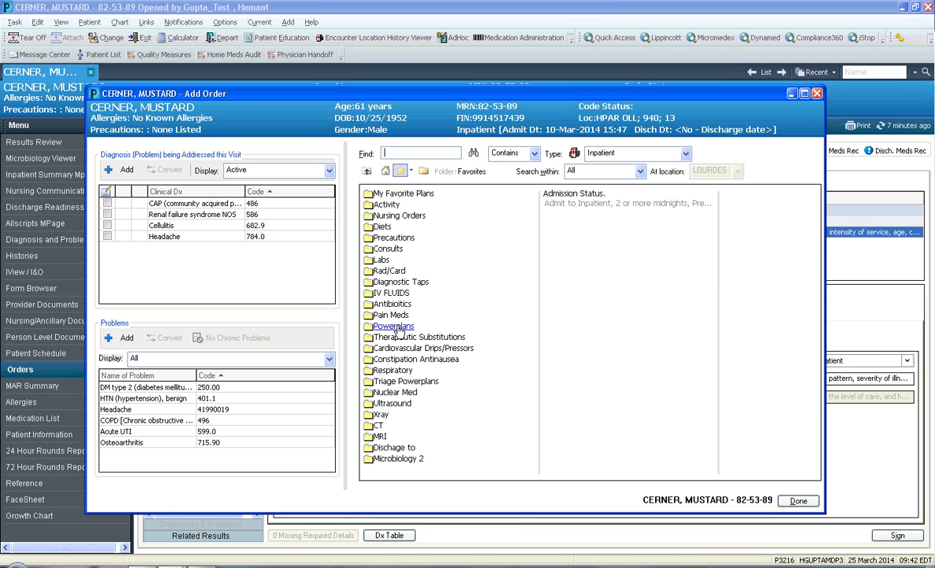
{"action": "left_click", "coordinate": [411, 172]}
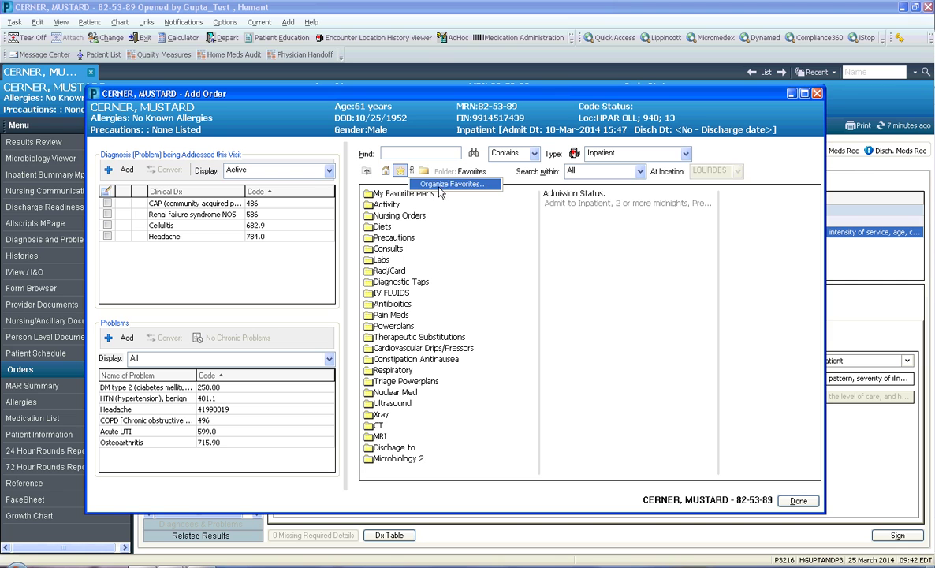
{"action": "left_click", "coordinate": [542, 228]}
{"action": "right_click", "coordinate": [581, 207]}
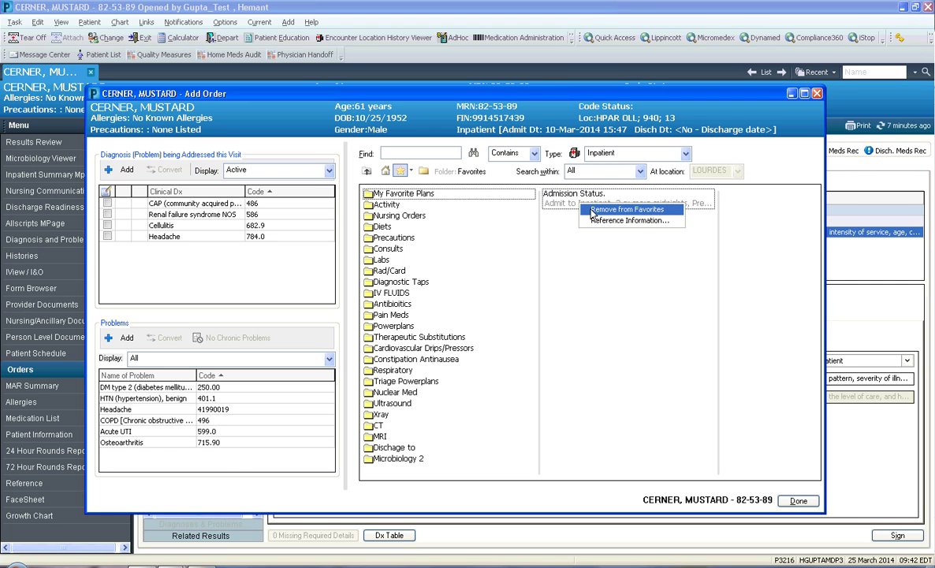
{"action": "left_click", "coordinate": [593, 212]}
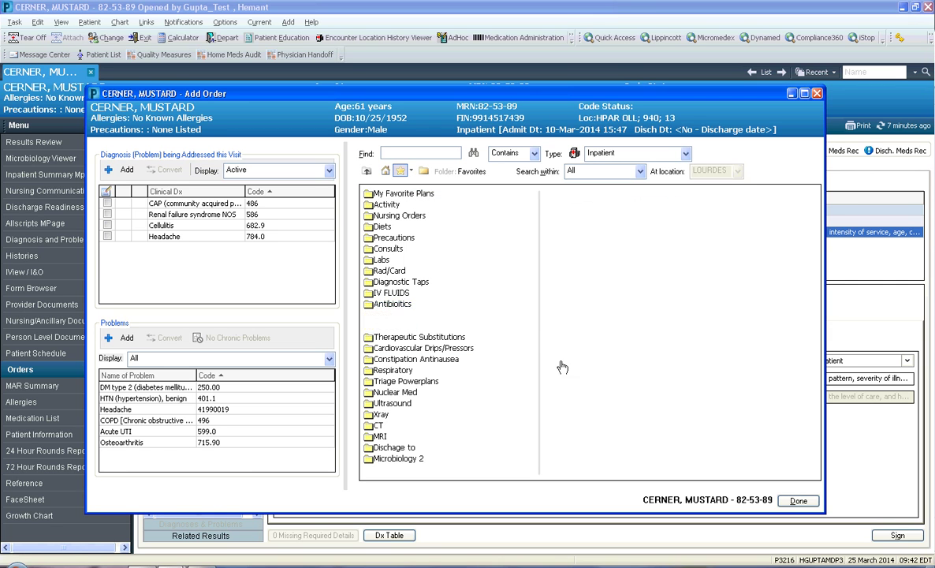